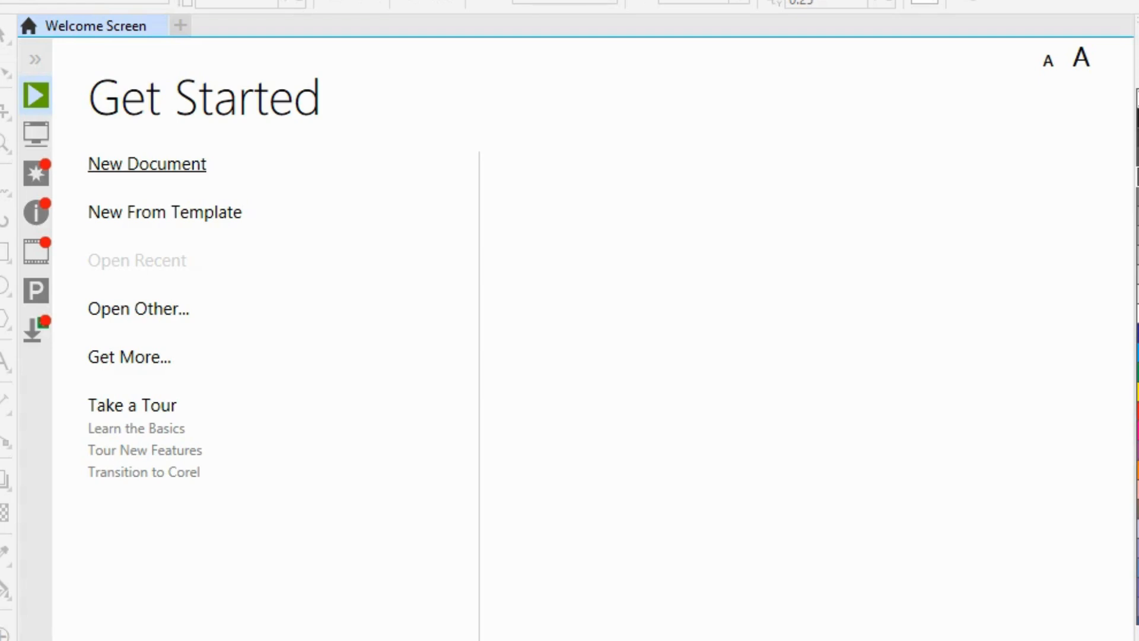
left_click(147, 163)
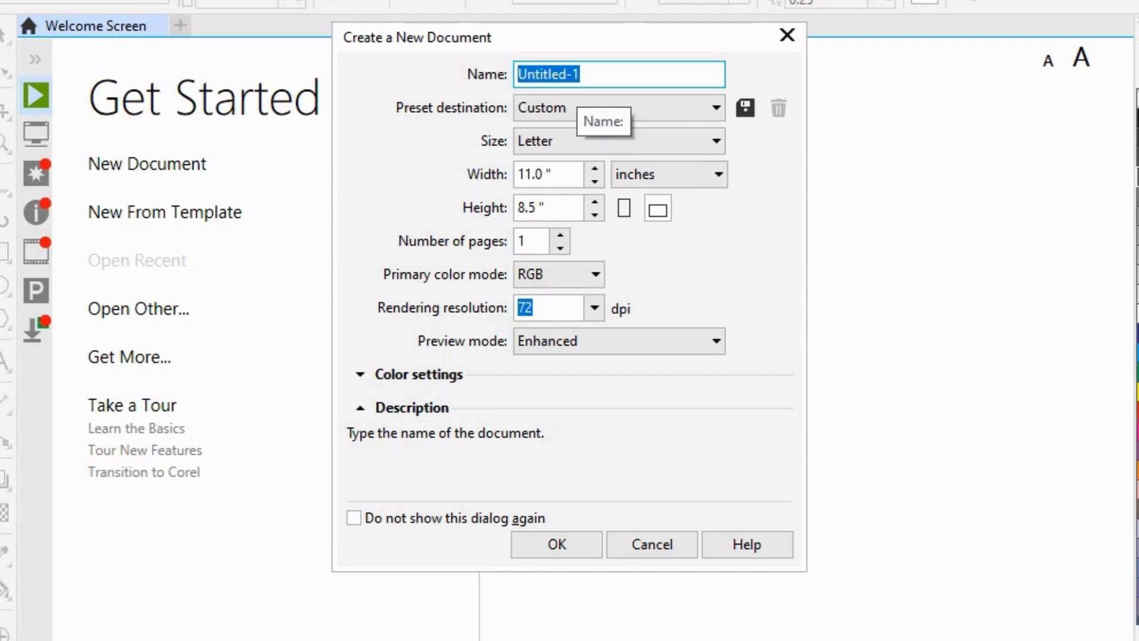
left_click(645, 109)
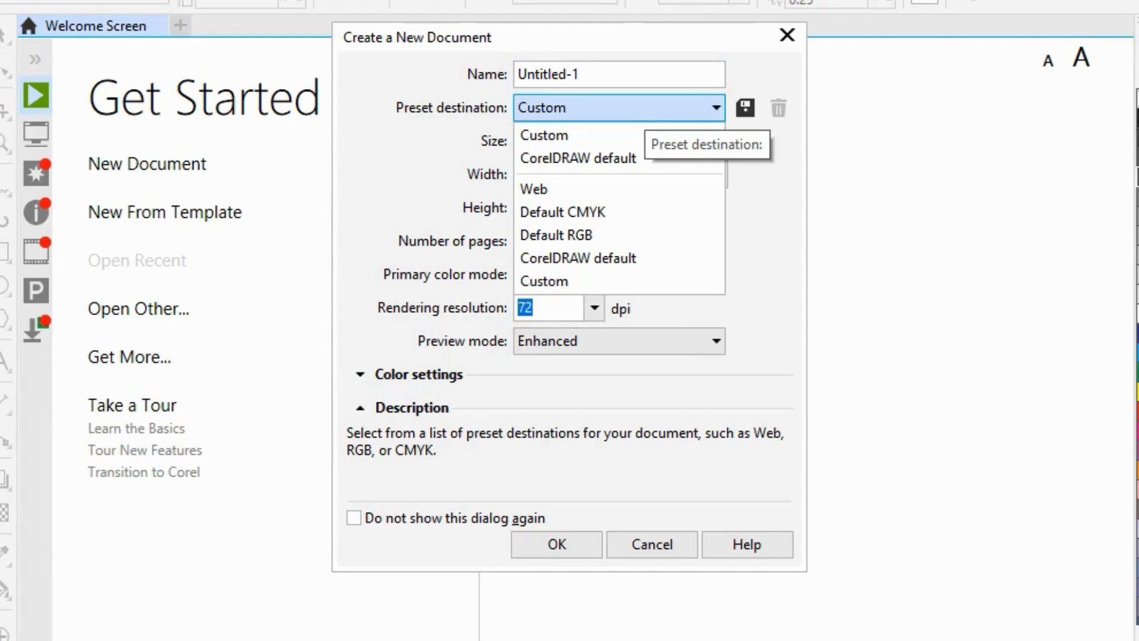
left_click(645, 108)
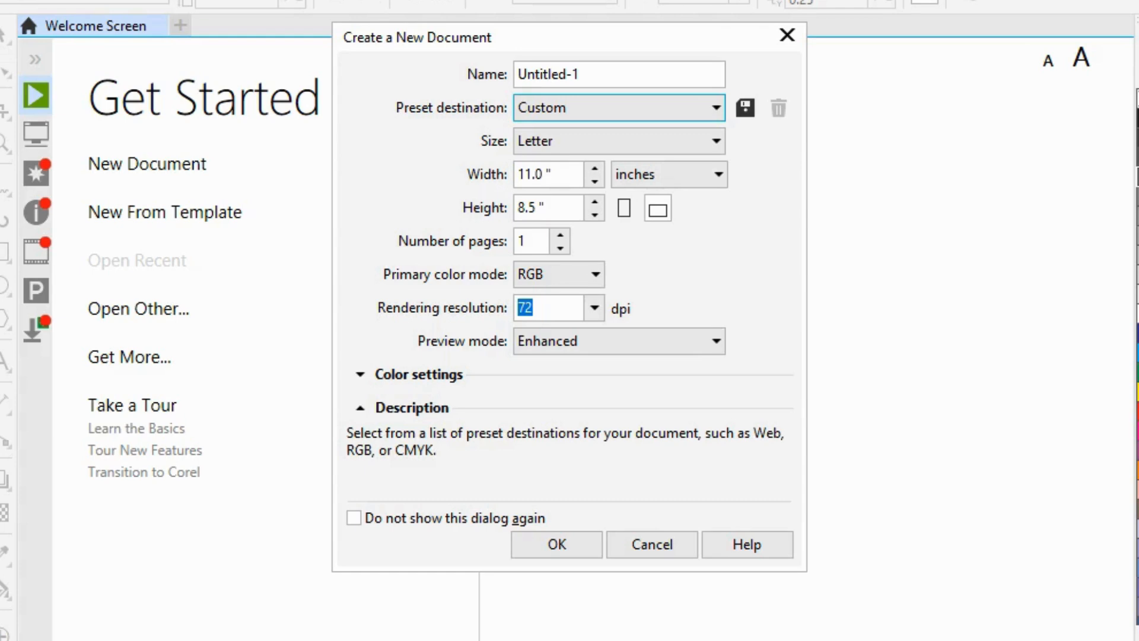
left_click(787, 35)
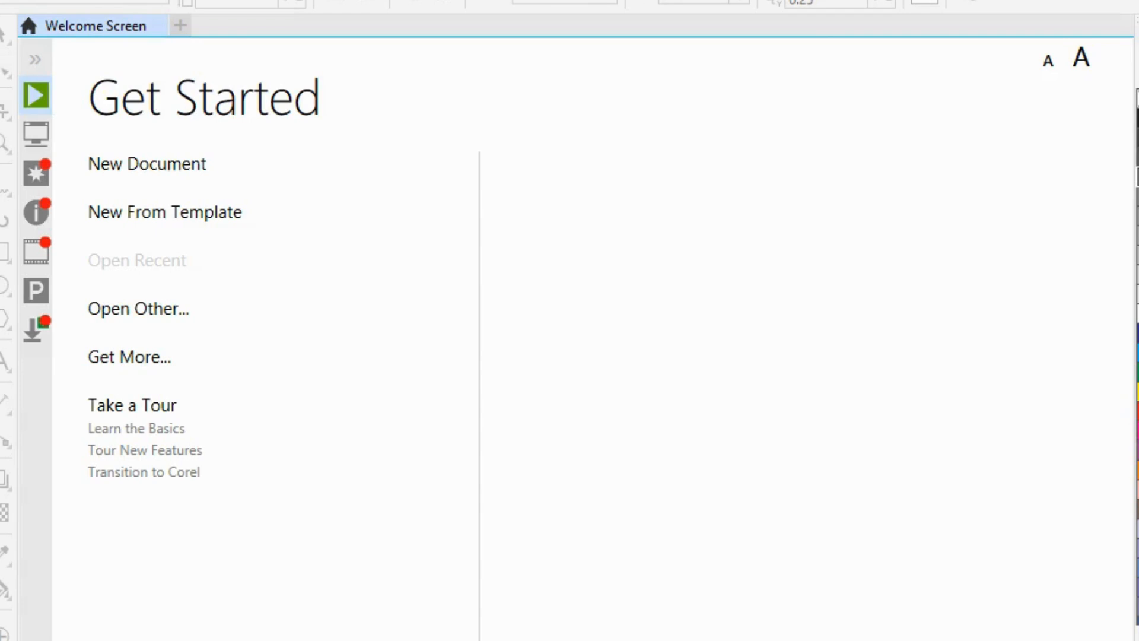
key("alt+f")
key("Escape")
Step: Start a new document and try meters and picas as its units, then set them back to inches
left_click(147, 164)
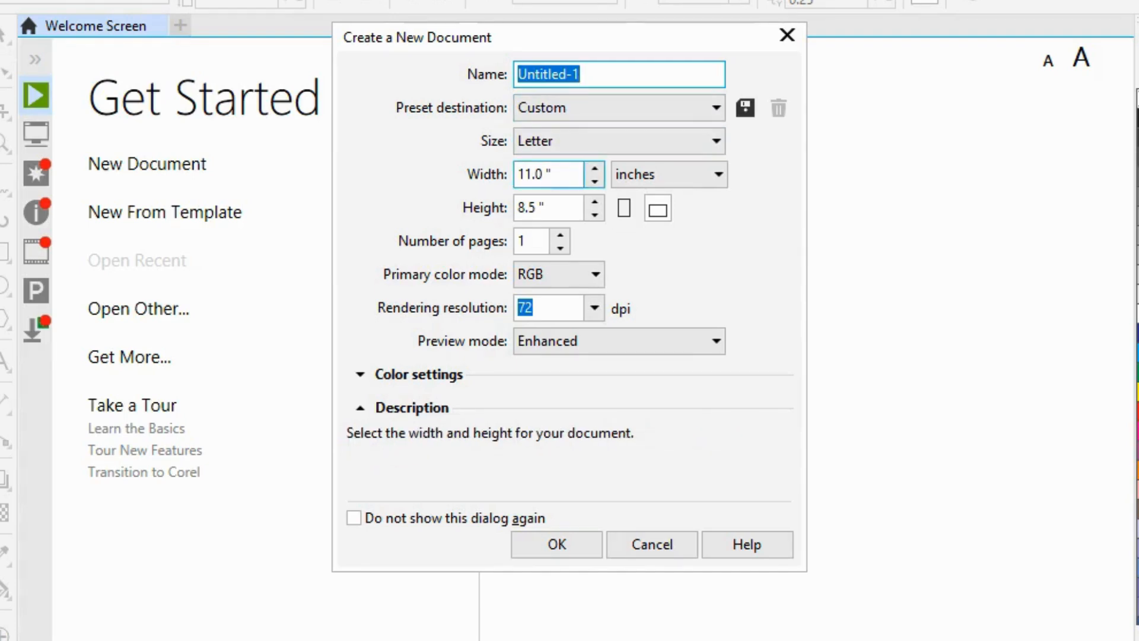
left_click(629, 176)
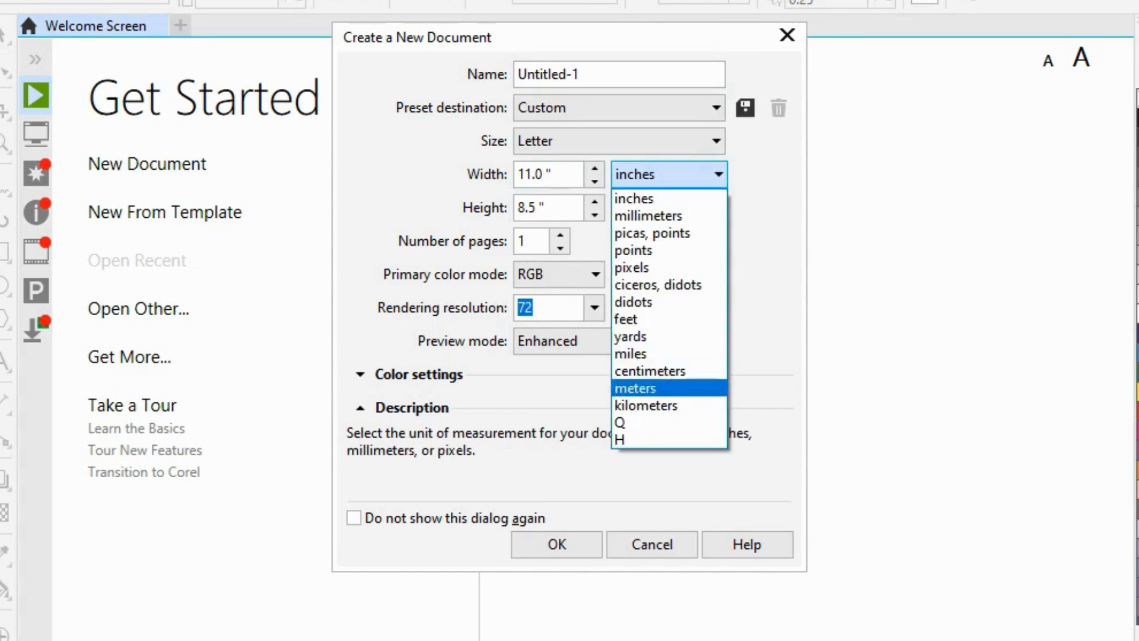
left_click(635, 388)
left_click(669, 174)
left_click(641, 232)
left_click(669, 175)
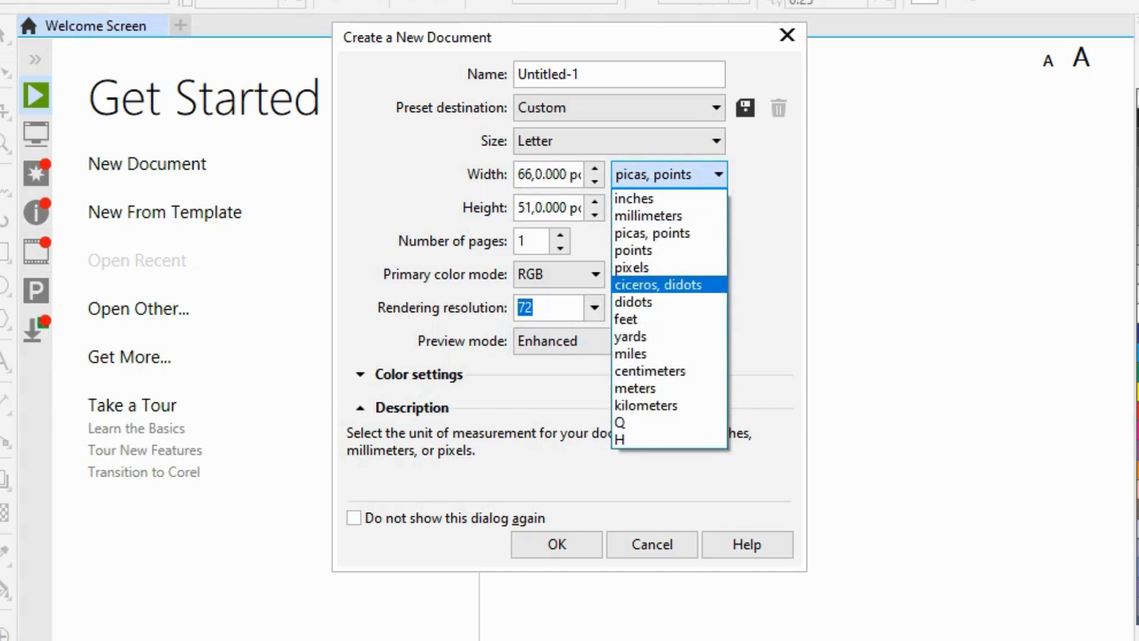
left_click(634, 198)
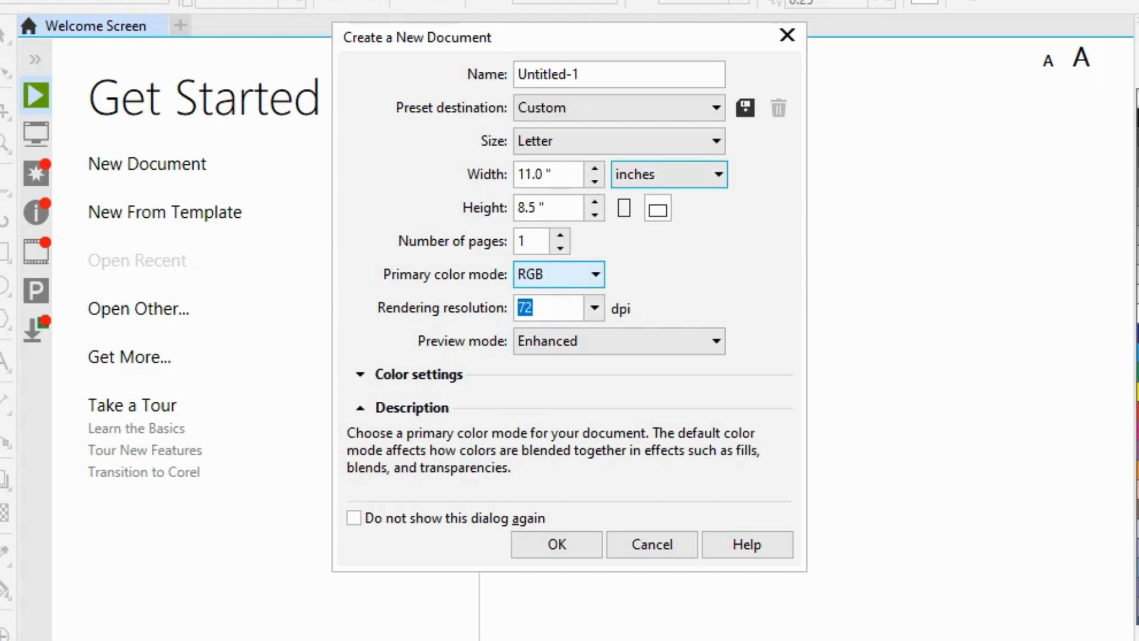
Step: Create the document with RGB as primary color mode, 72 dpi rendering resolution and Enhanced preview mode
left_click(570, 275)
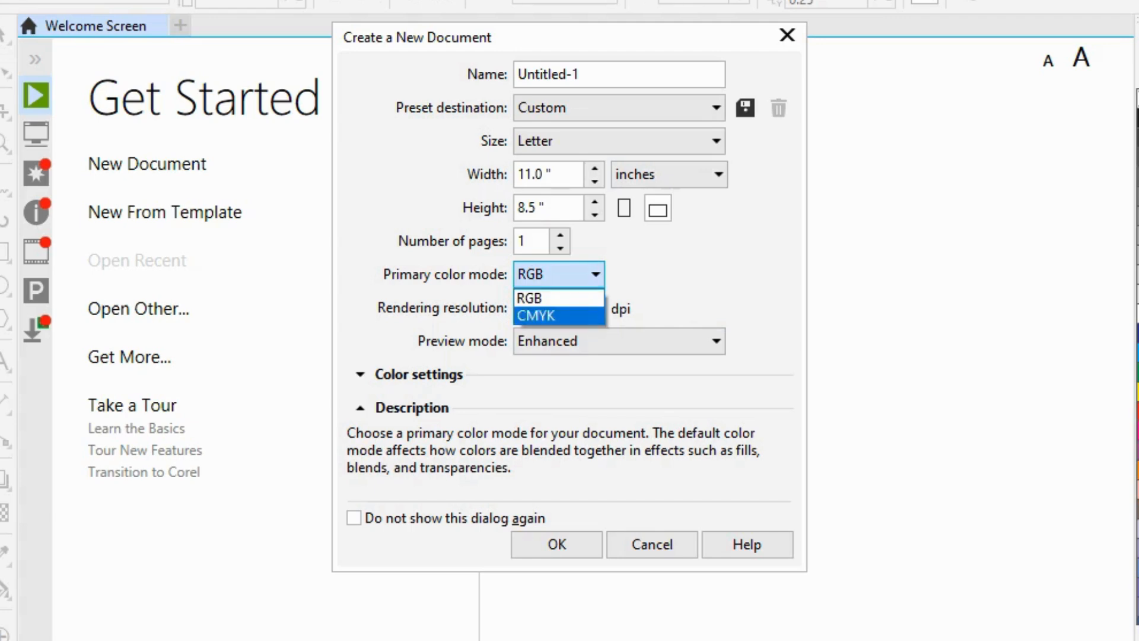
key("Escape")
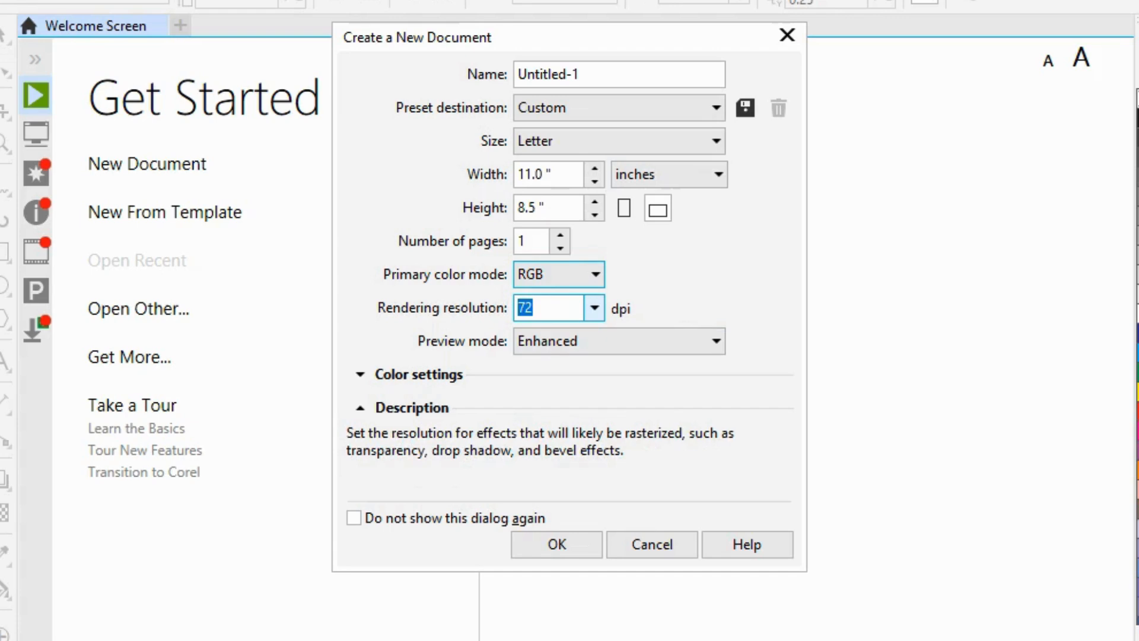
left_click(594, 308)
left_click(558, 417)
left_click(595, 308)
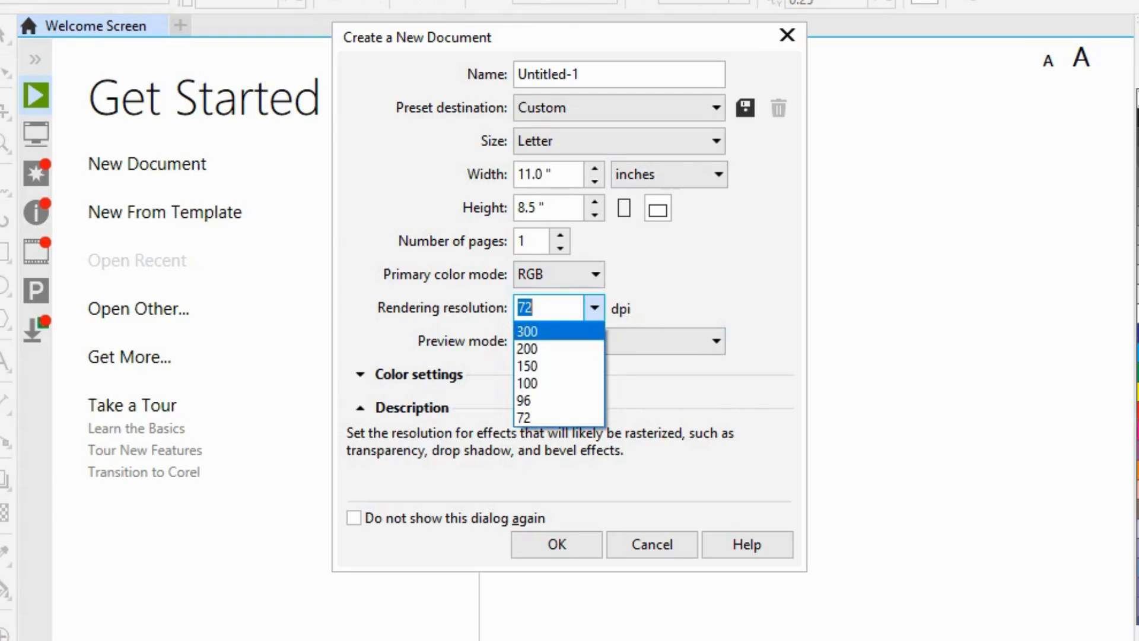
left_click(558, 418)
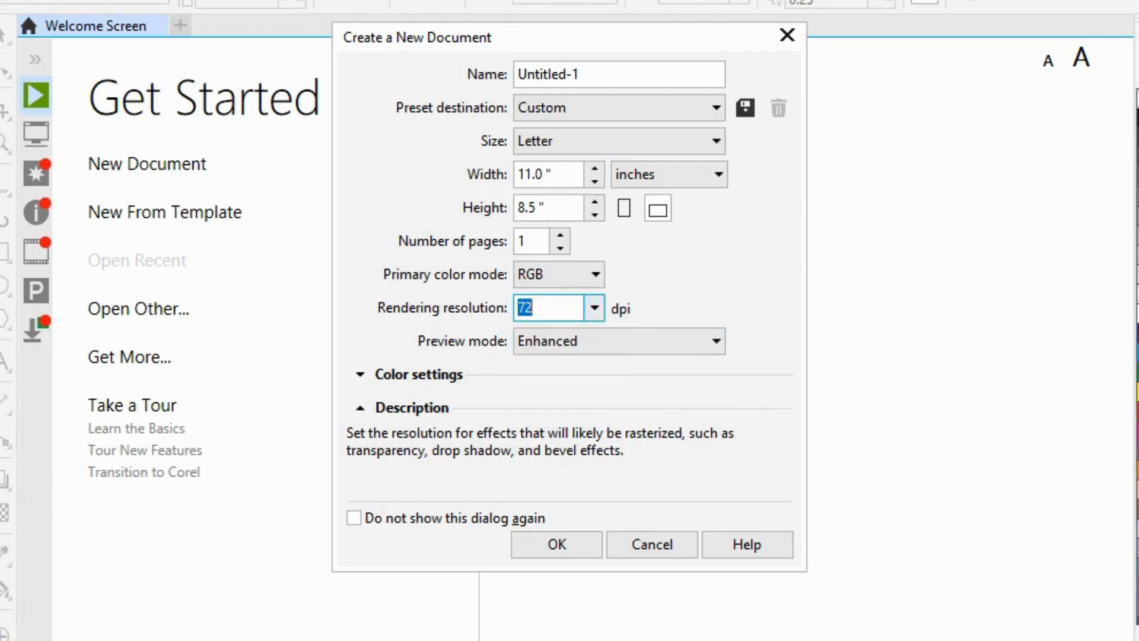
left_click(716, 341)
left_click(716, 341)
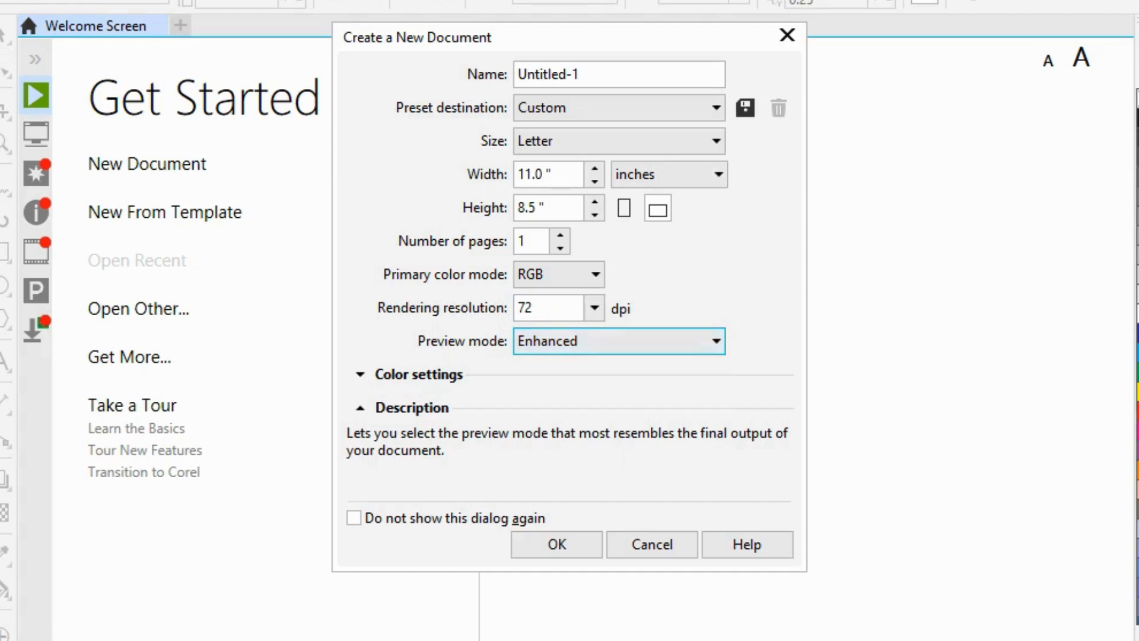
left_click(557, 544)
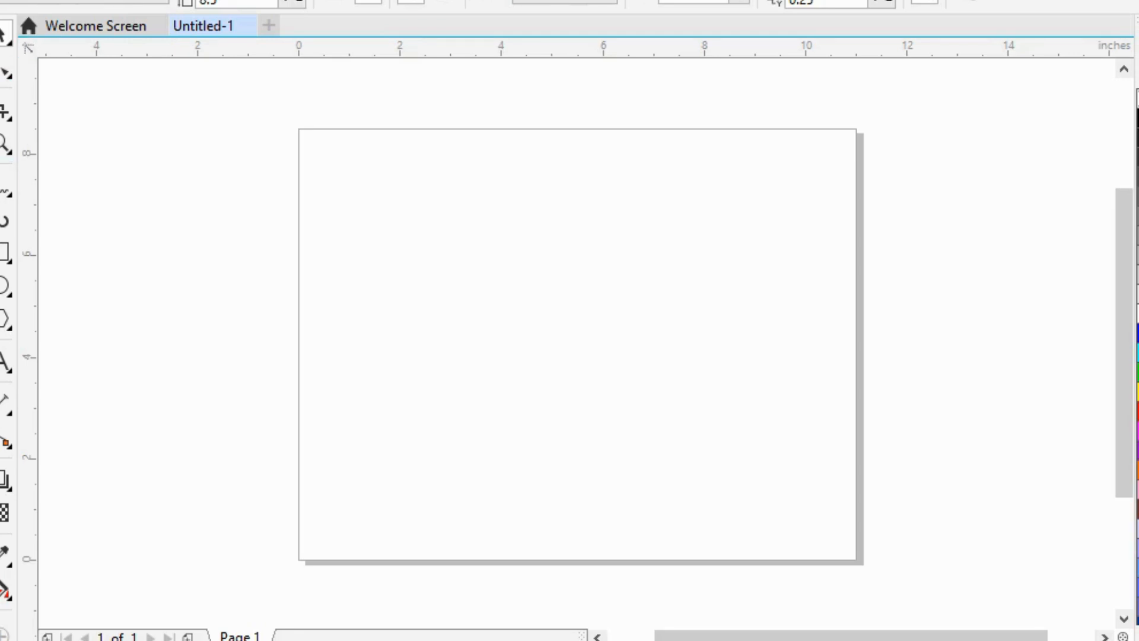
Step: Place a vertical guideline at about 5.85 inches and a horizontal guideline at about 3.83 inches on the page
left_click_drag(180, 338, 621, 365)
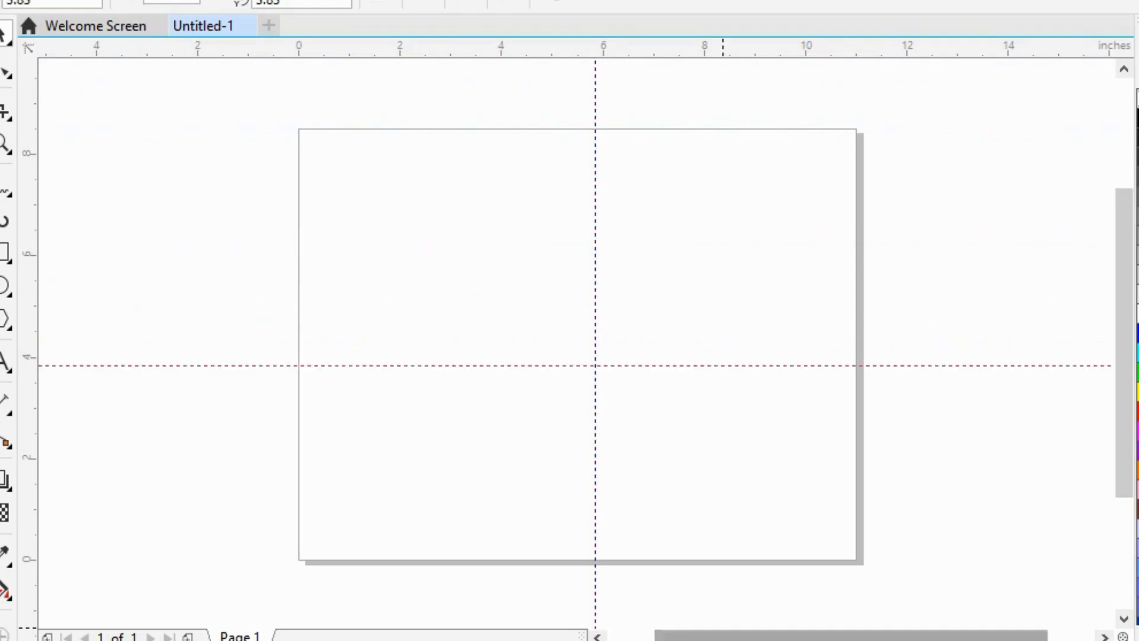
left_click_drag(621, 50, 646, 48)
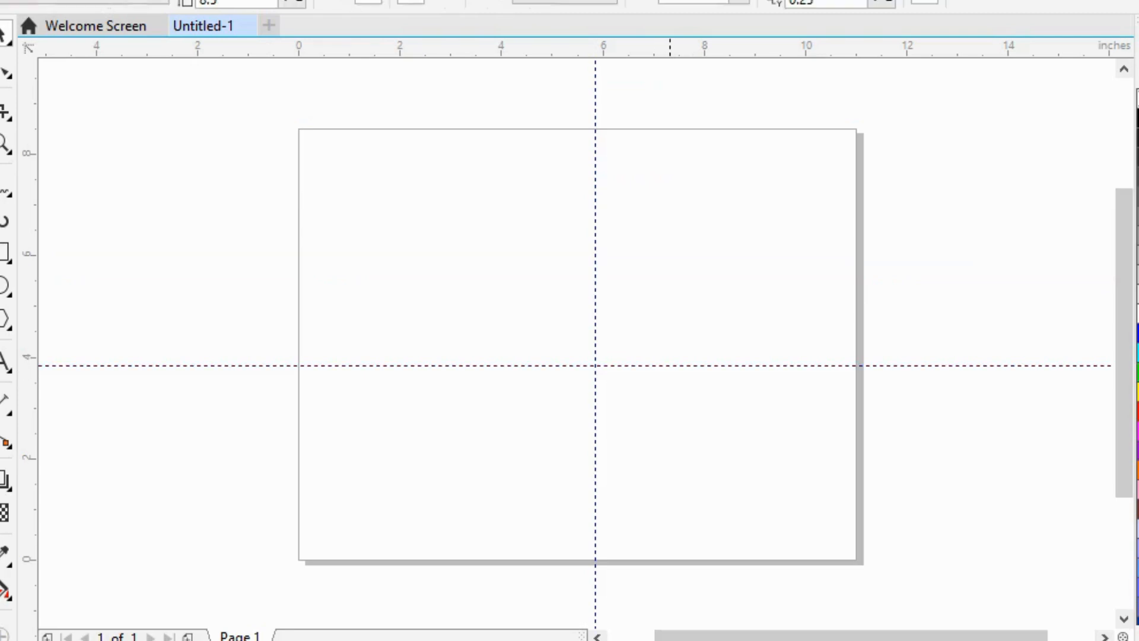
Step: Draw a square about 2.79 inches wide centered on the guideline crossing, and deselect it
left_click(5, 252)
left_click_drag(524, 295, 665, 436)
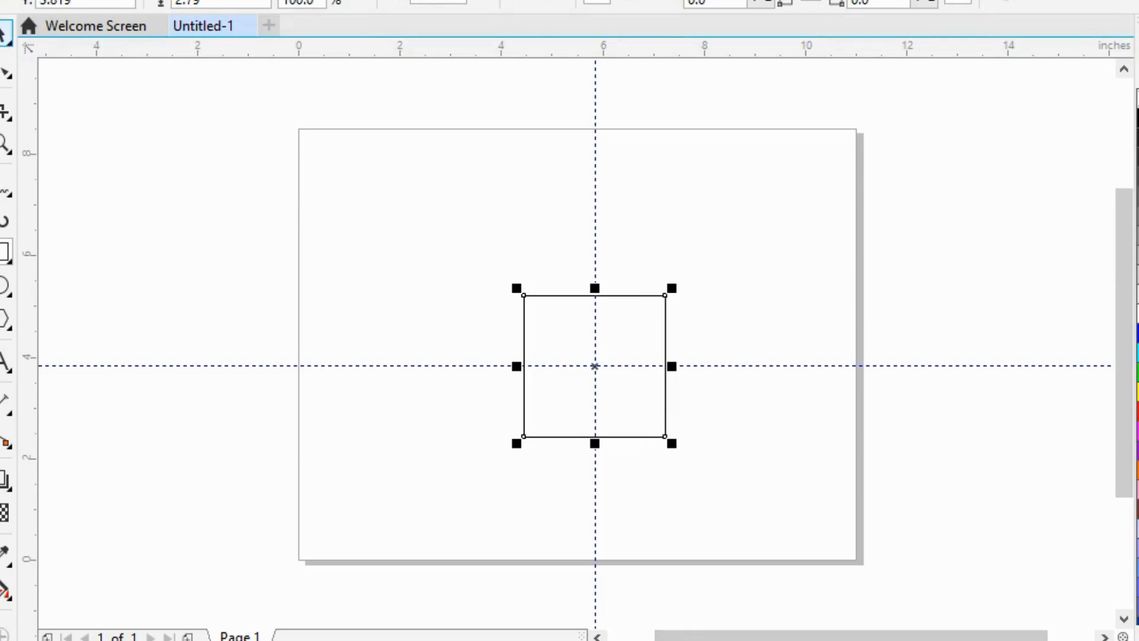
left_click(5, 34)
left_click(799, 197)
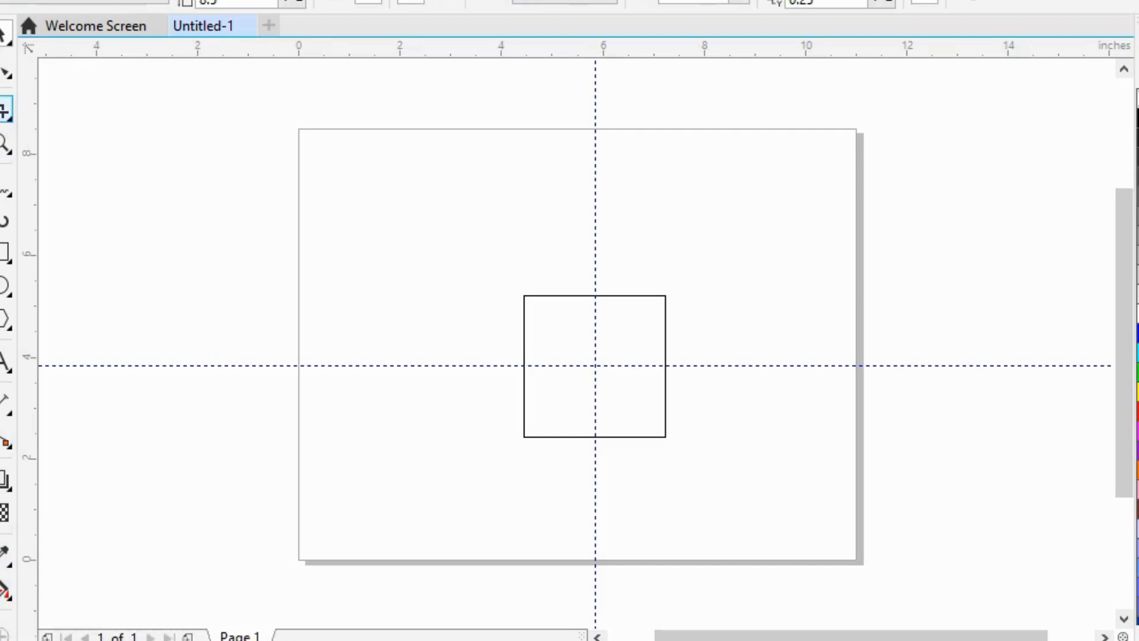
left_click(9, 75)
left_click(70, 69)
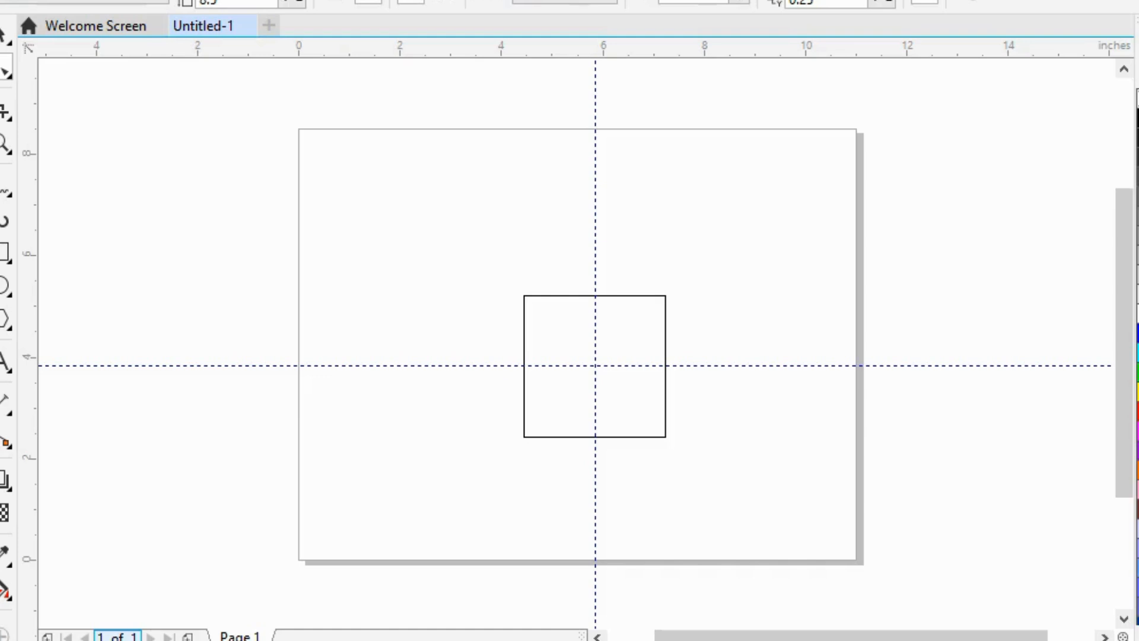
Step: Add two new pages after page 1 of the document
left_click(188, 637)
left_click(188, 636)
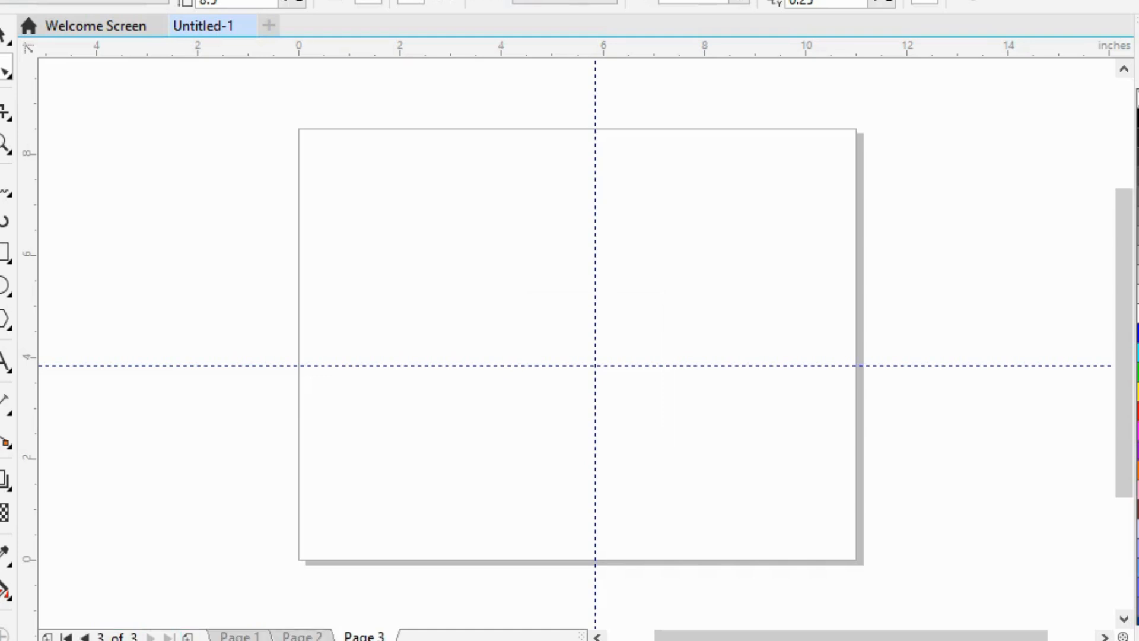
Step: Browse back and forth through pages 1, 2 and 3 to compare their contents, ending on page 3
left_click(85, 638)
left_click(84, 637)
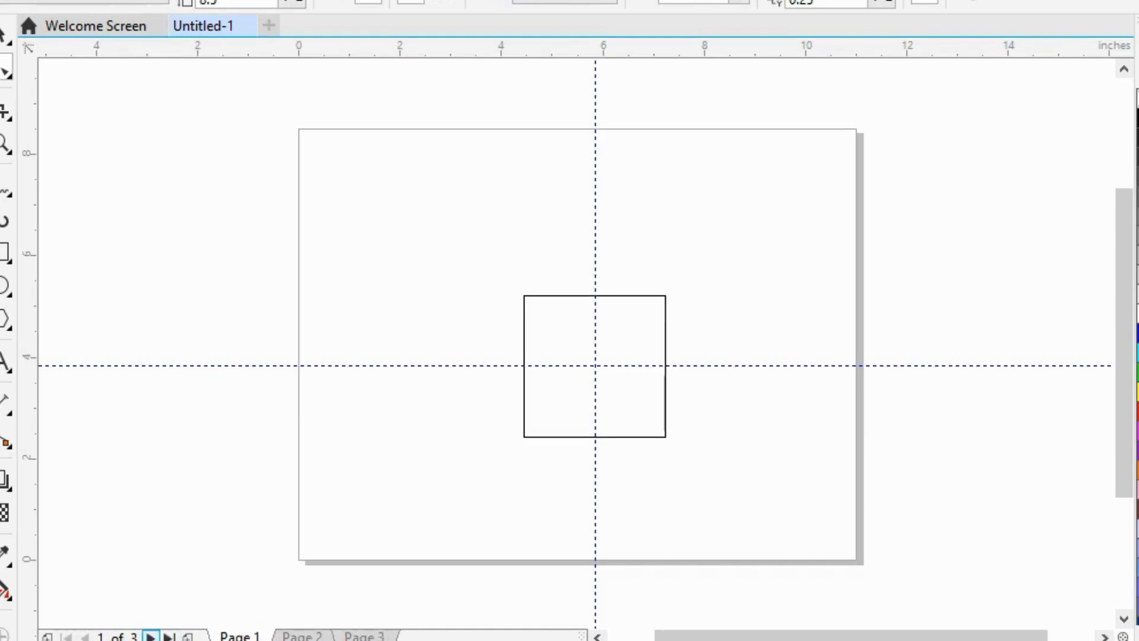
left_click(150, 637)
left_click(150, 637)
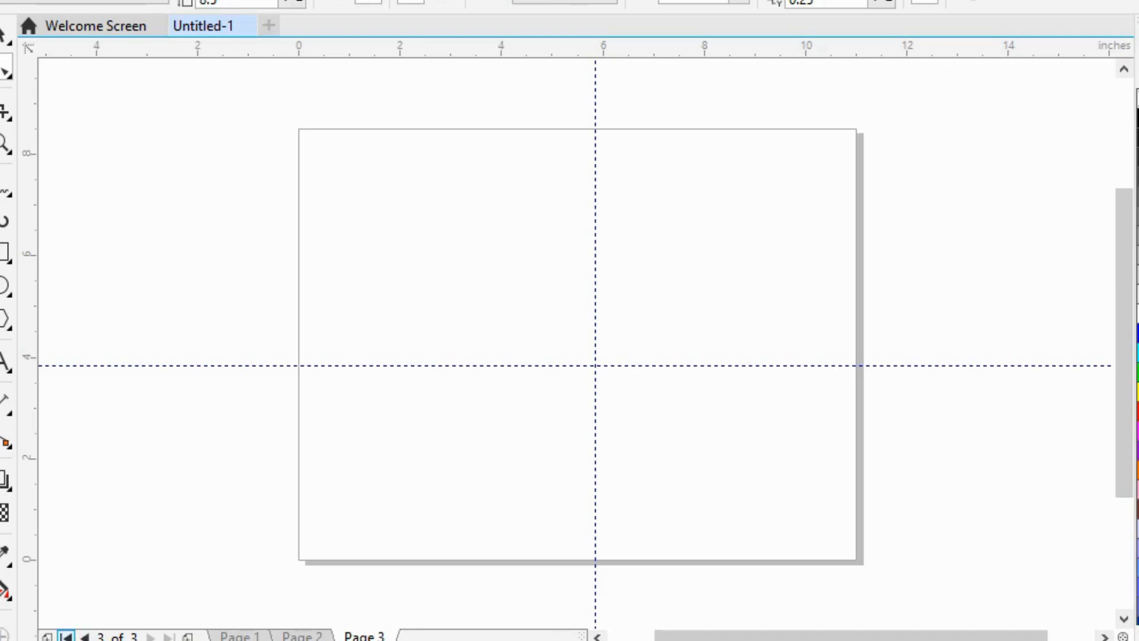
left_click(84, 637)
left_click(84, 637)
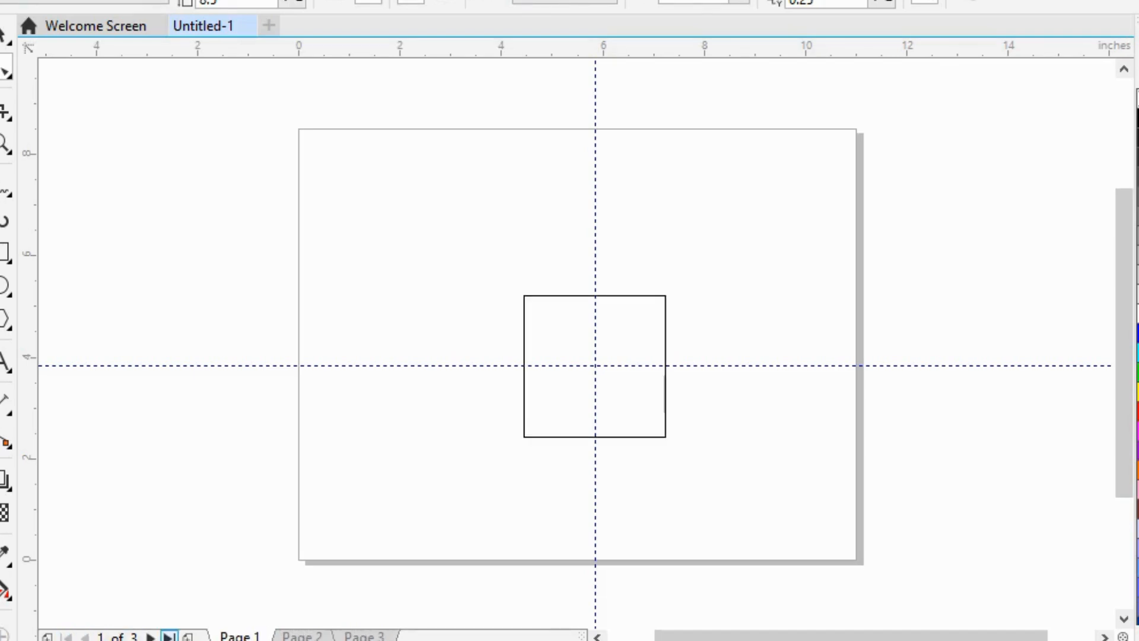
left_click(150, 637)
left_click(151, 637)
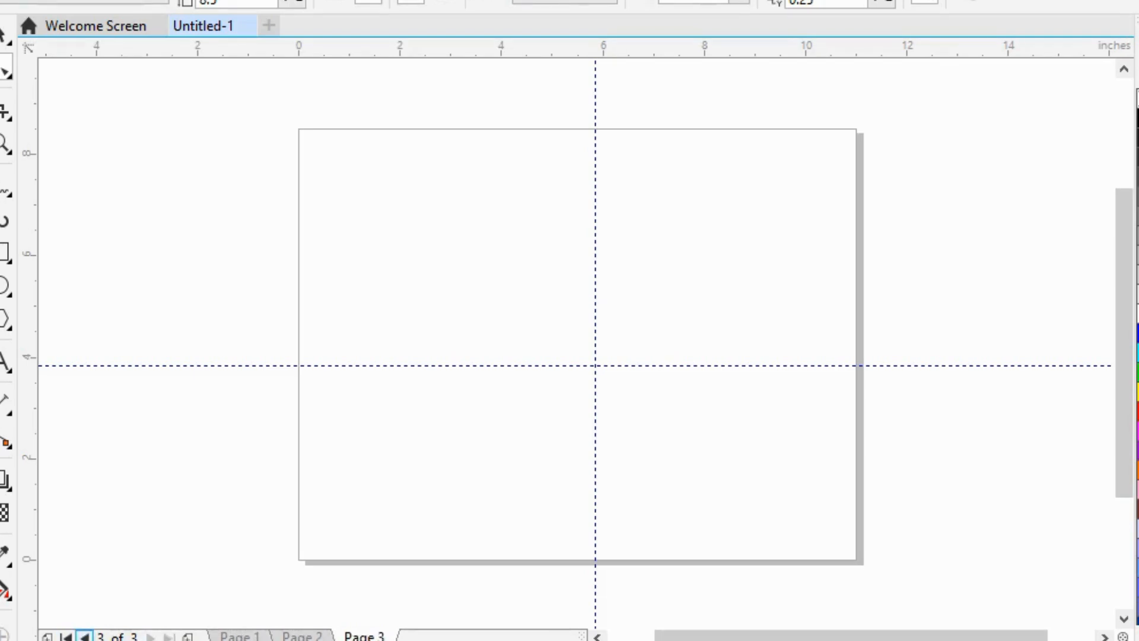
left_click(240, 636)
left_click(302, 636)
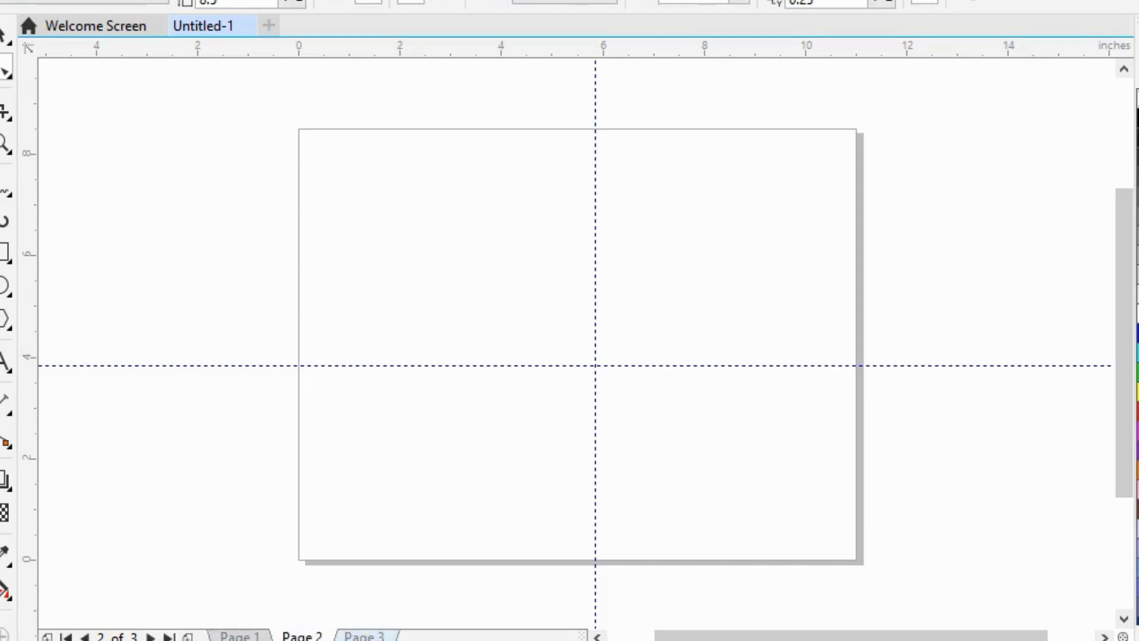
left_click(363, 636)
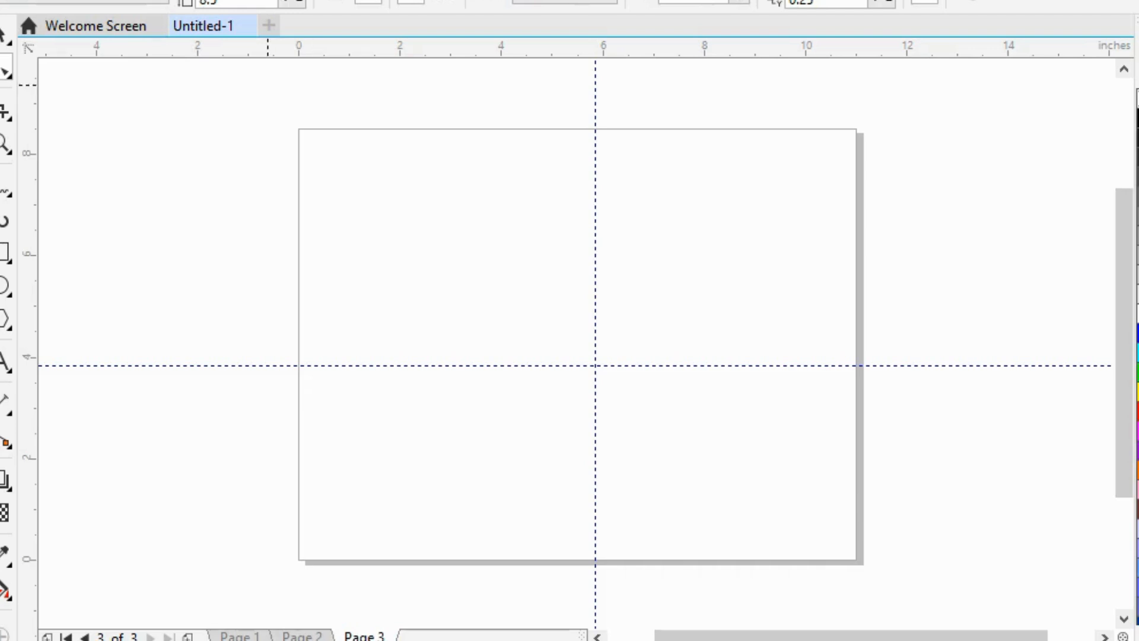
left_click(240, 636)
left_click(150, 636)
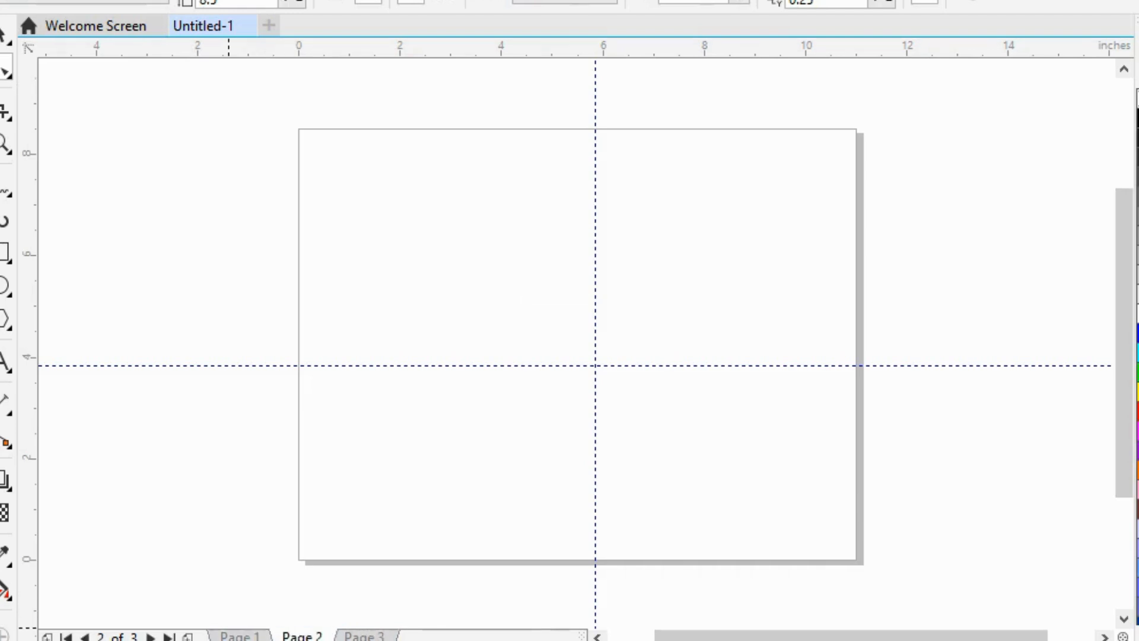
left_click(170, 637)
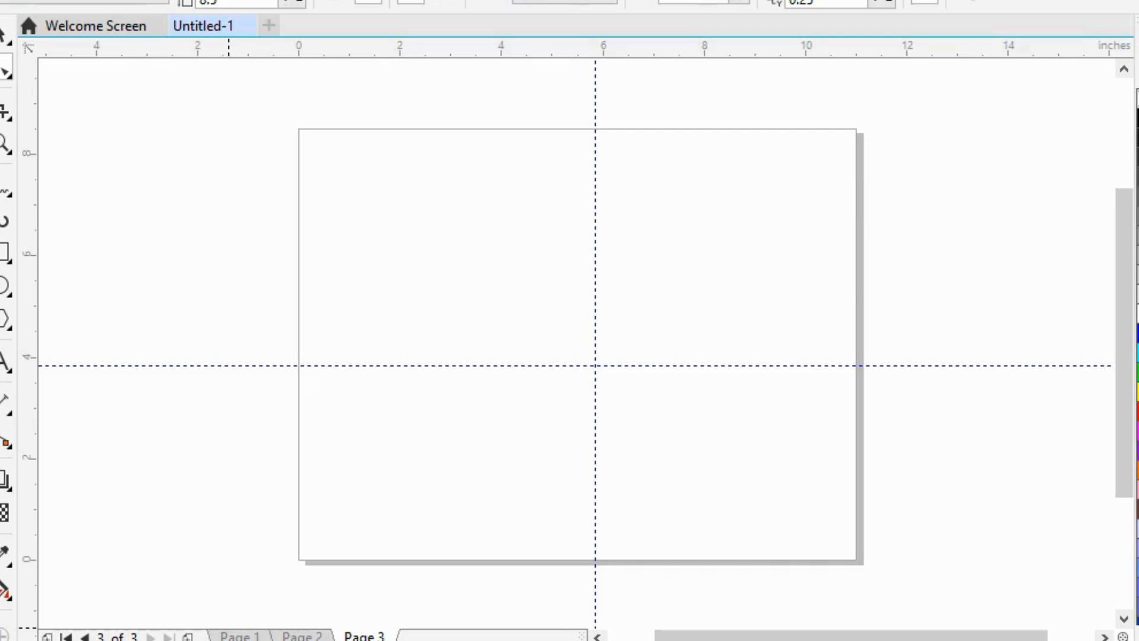
Step: Draw a rectangle about 4 inches wide and 3.2 inches high on page 3, over the guideline crossing
left_click_drag(699, 636, 745, 636)
left_click_drag(1124, 343, 1124, 454)
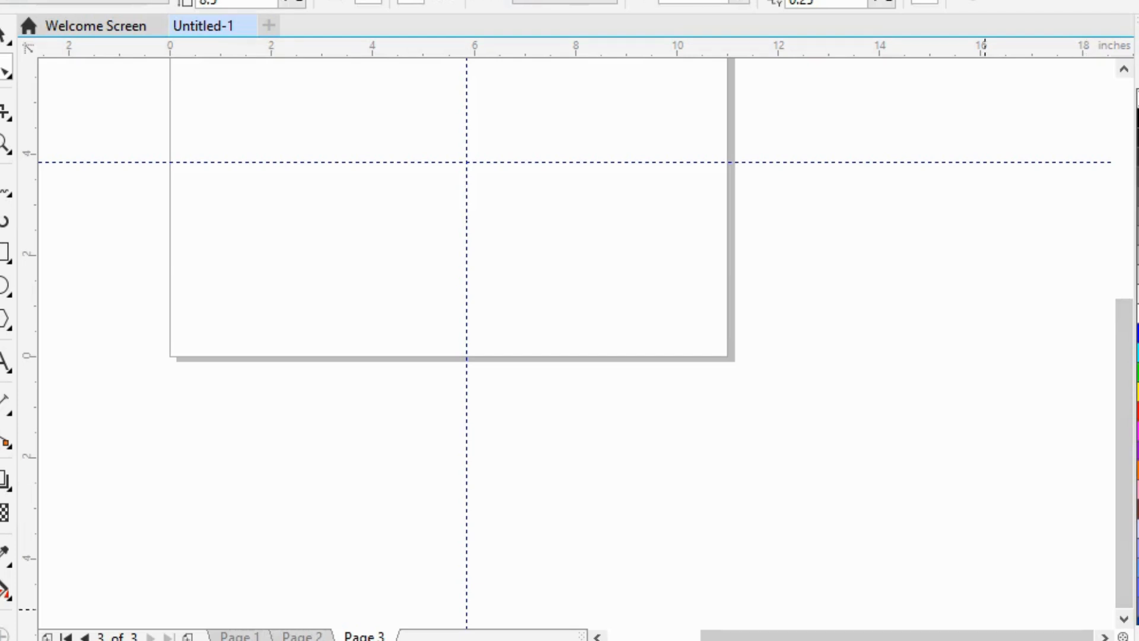
scroll(472, 190, "down", 2)
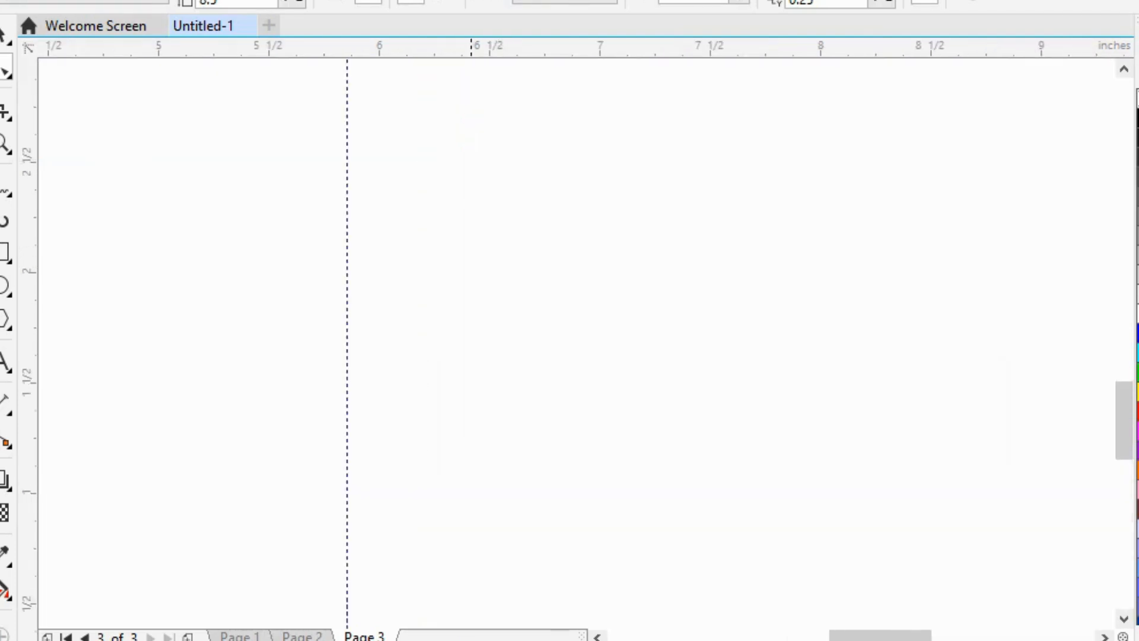
left_click(7, 254)
left_click(77, 251)
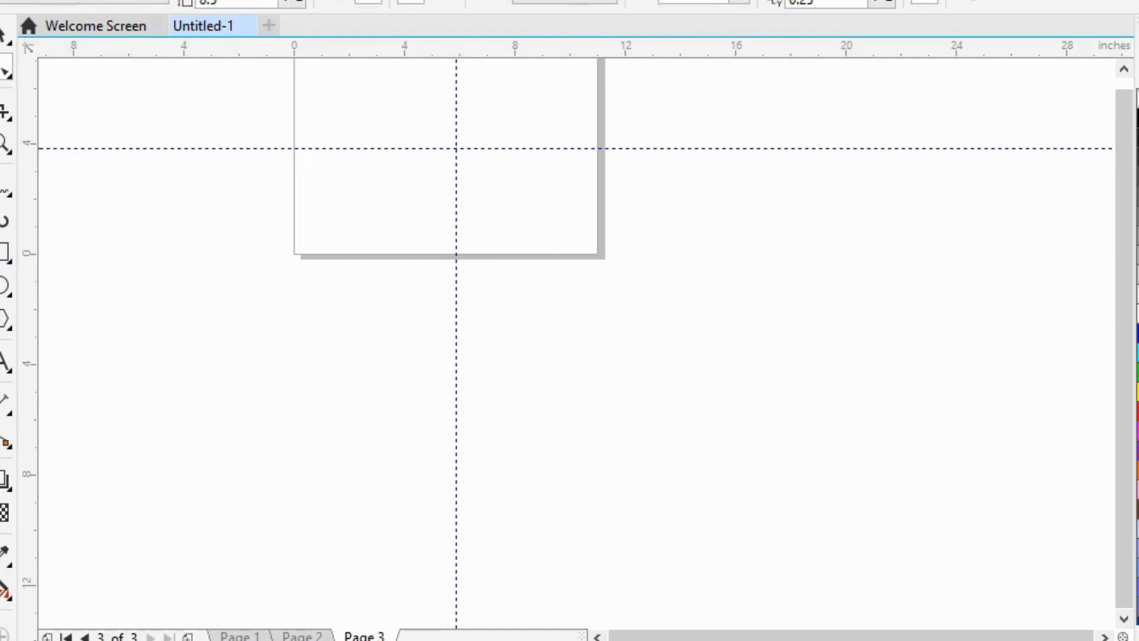
left_click_drag(405, 119, 514, 206)
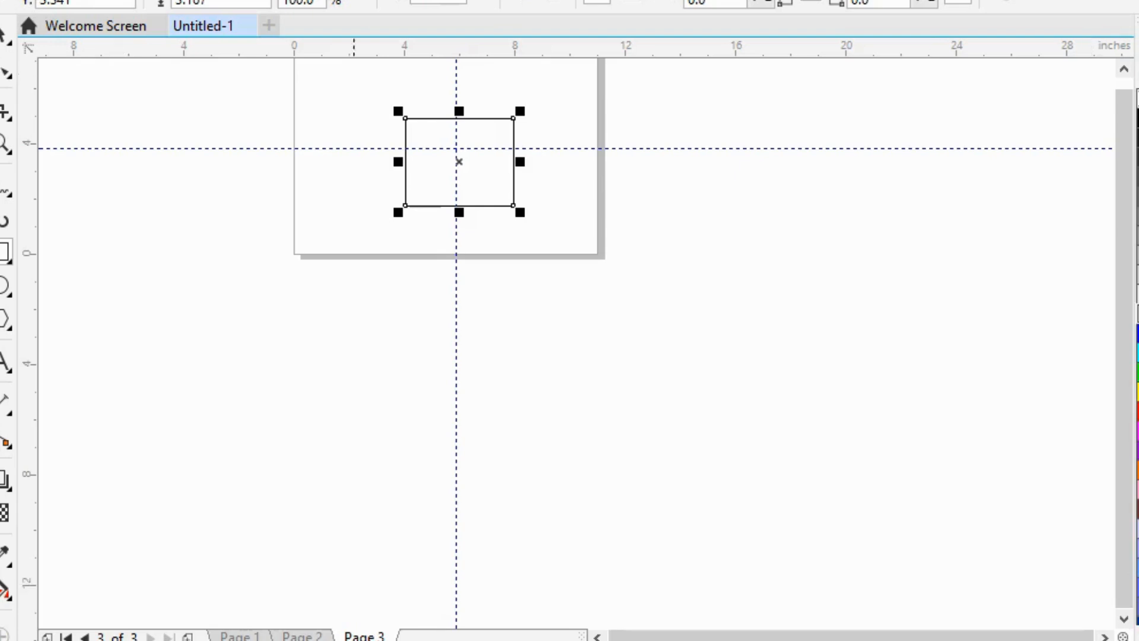
Step: Draw a second rectangle about 2.6 inches high outside the page, far to its right, and switch it to rotation mode with the Pick tool
scroll(912, 225, "up", 4)
scroll(911, 225, "down", 4)
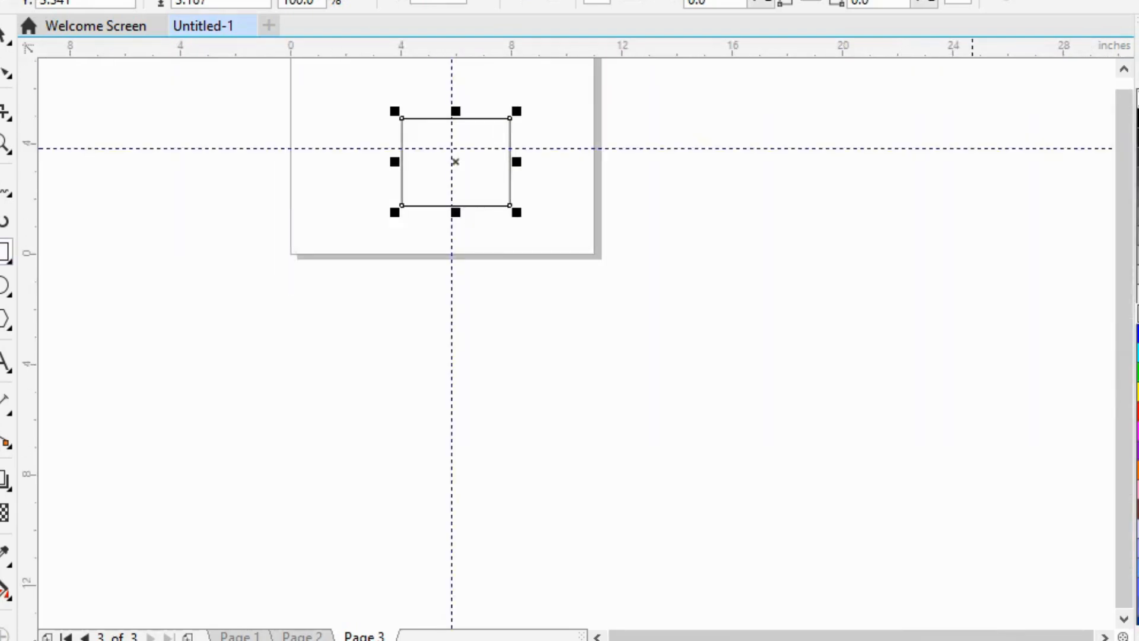
left_click_drag(1114, 164, 1119, 92)
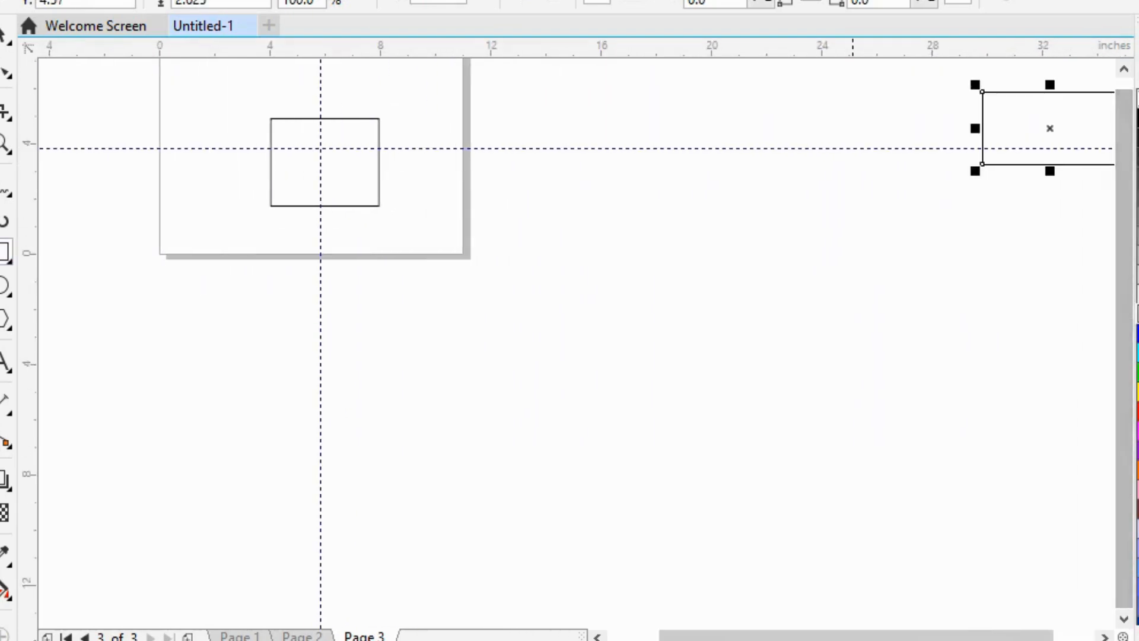
key("space")
left_click(1056, 140)
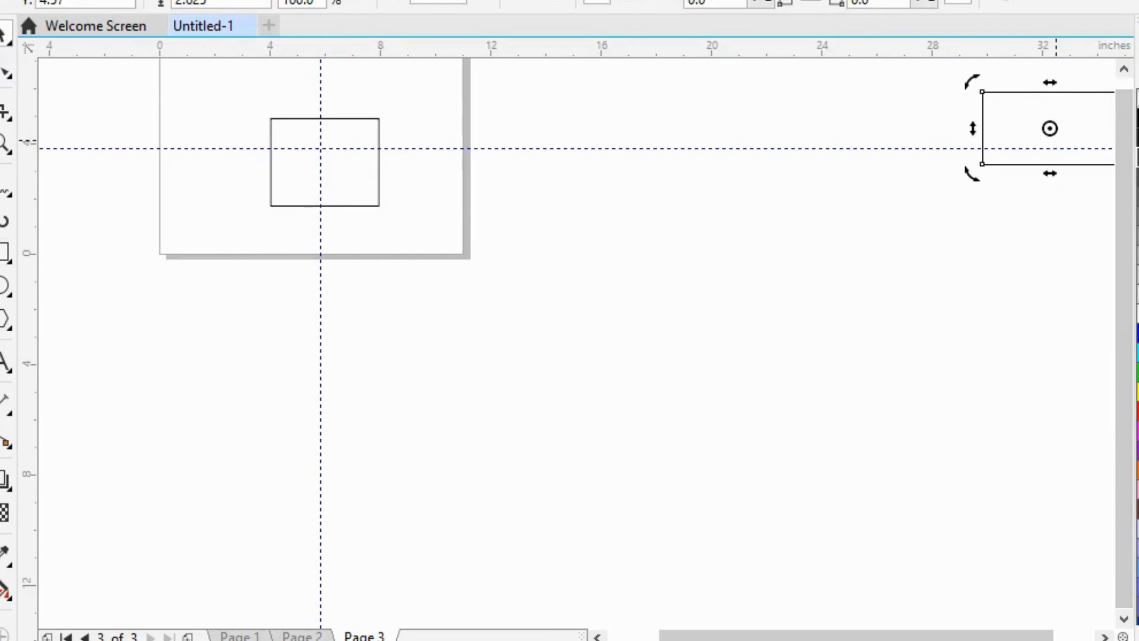
Step: Delete the rectangle that lies outside the page, far to its right
key("Delete")
scroll(369, 236, "down", 3)
scroll(370, 235, "up", 3)
Step: Move the horizontal guideline to about 5.6 inches and shift the rectangle up over the guideline crossing
left_click_drag(370, 154, 370, 107)
left_click_drag(342, 173, 333, 113)
left_click(498, 234)
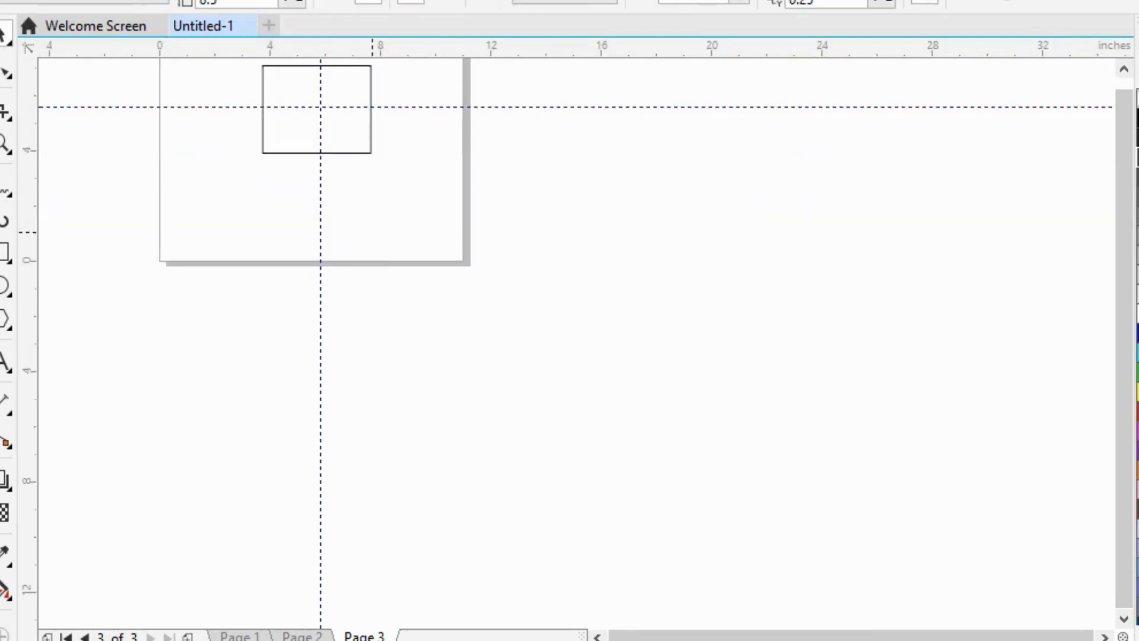
scroll(301, 252, "up", 1)
scroll(447, 205, "down", 1)
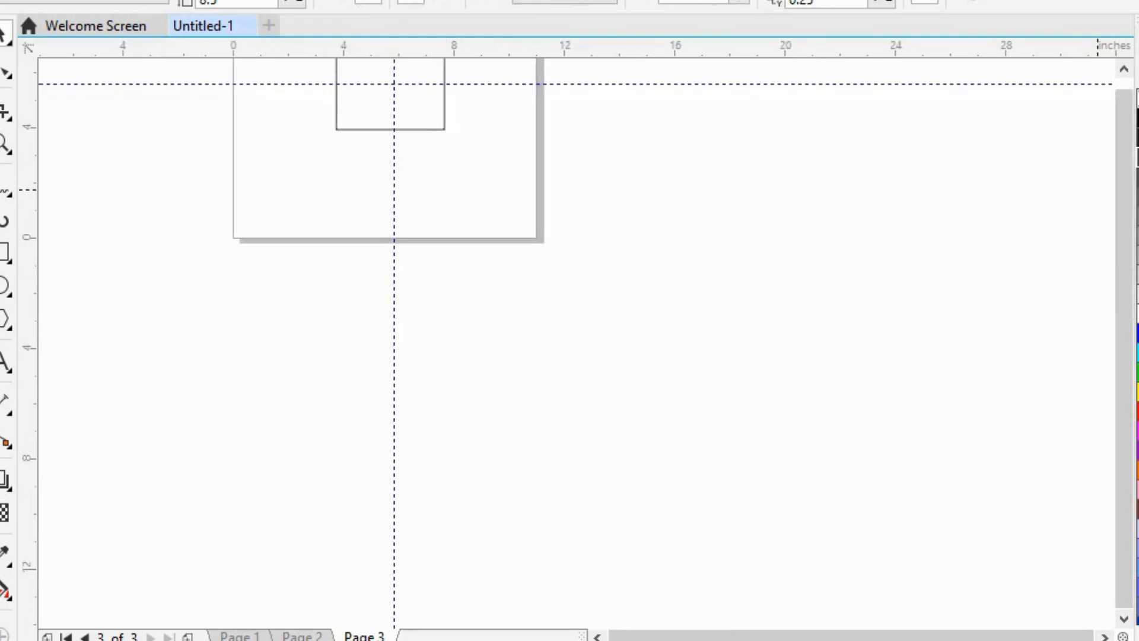
scroll(1098, 190, "up", 3)
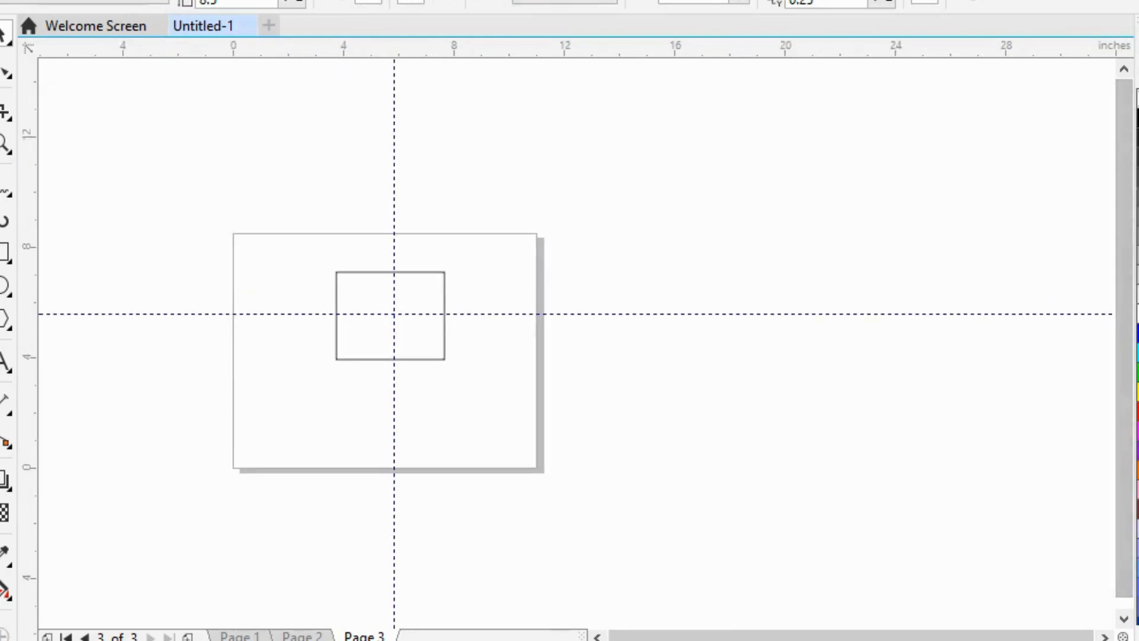
Step: Move the rectangle into the upper-left corner of page 3 and delete it
left_click_drag(423, 332, 436, 373)
left_click_drag(434, 374, 330, 299)
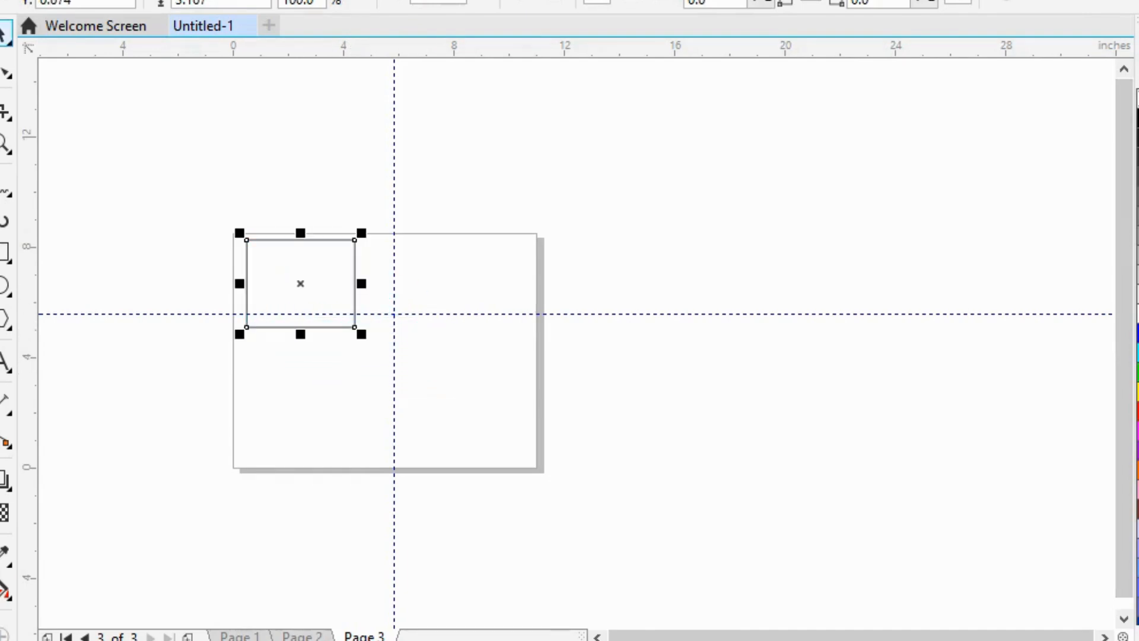
key("Delete")
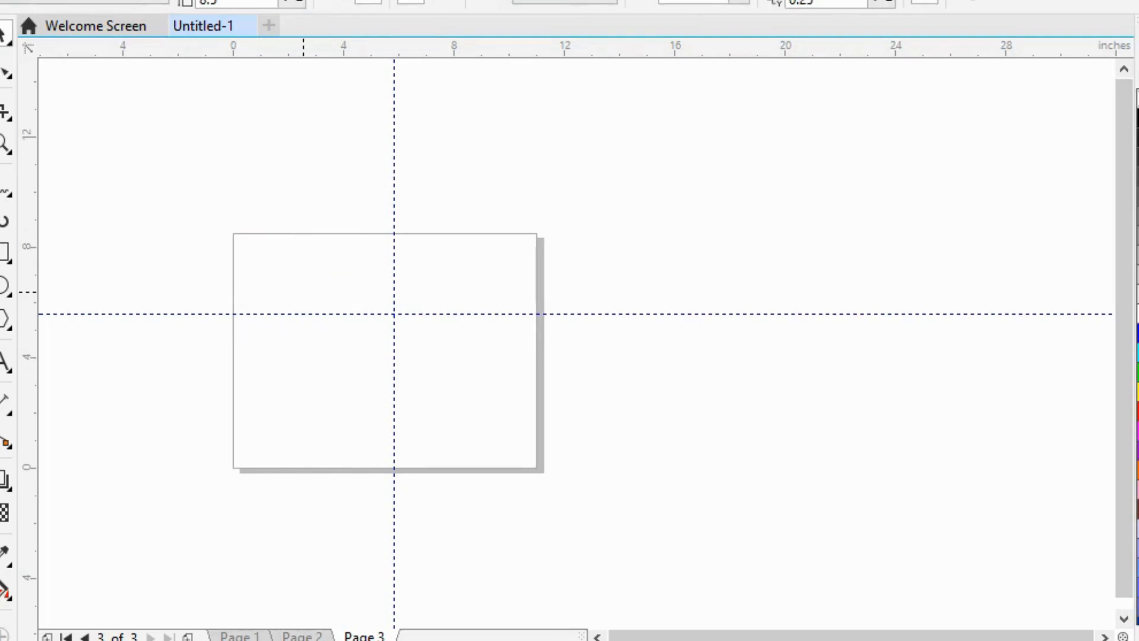
Step: Draw a five-sided polygon about 4.6 inches wide and 4.4 inches high right of the page centre, across the guidelines
left_click(9, 41)
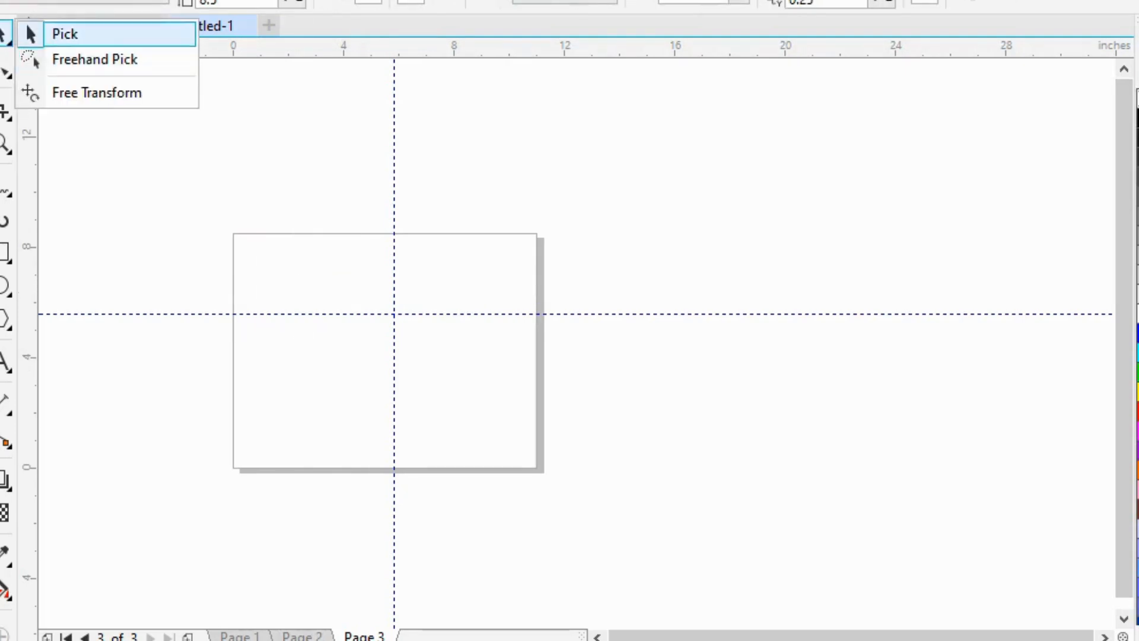
mouse_move(6, 555)
mouse_move(6, 319)
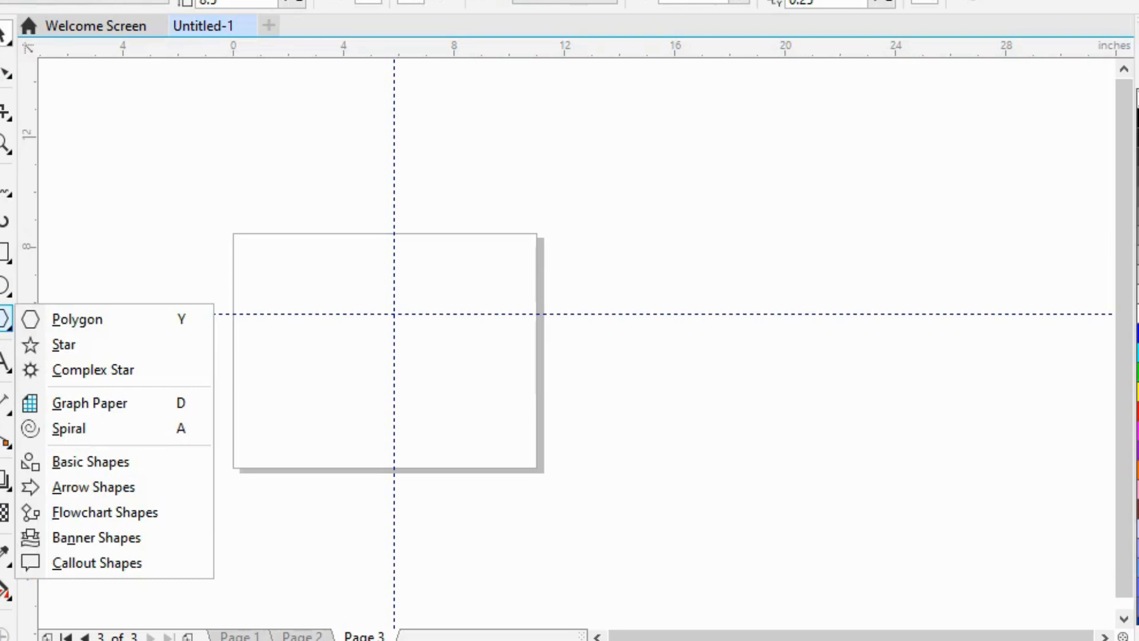
left_click(75, 319)
left_click_drag(358, 289, 487, 412)
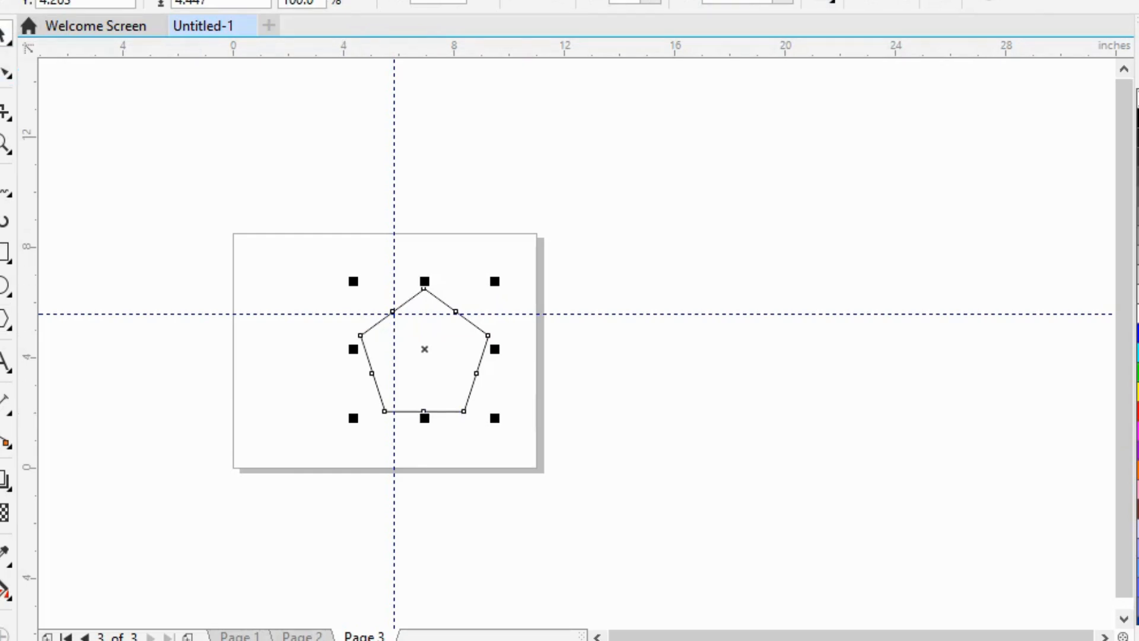
Step: Shrink the pentagon to about 2.2 inches high and place it just below the page's top edge, then deselect it
left_click_drag(424, 411, 306, 358)
left_click_drag(377, 367, 348, 268)
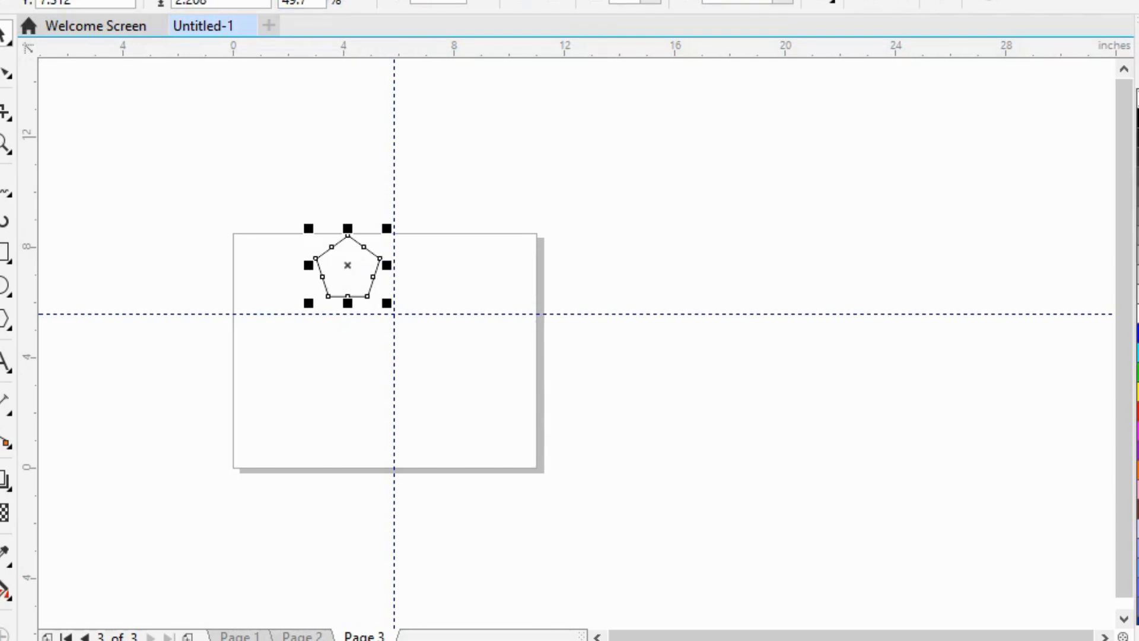
left_click(370, 394)
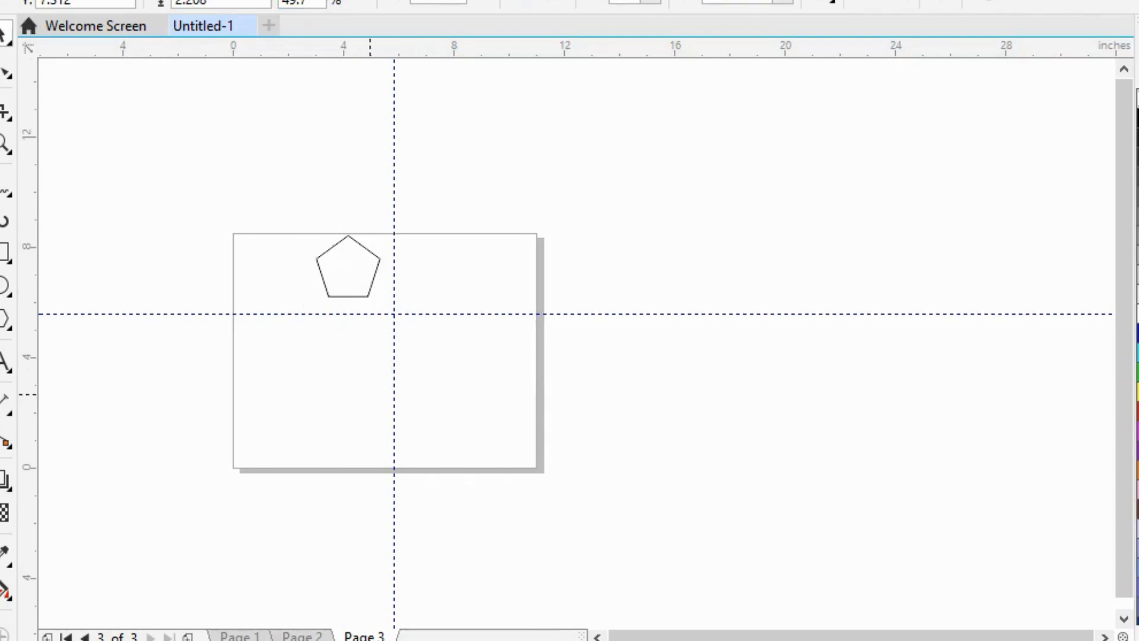
Step: Move the pentagon outside the page above its upper-right corner and place a duplicate directly to its right
left_click(8, 39)
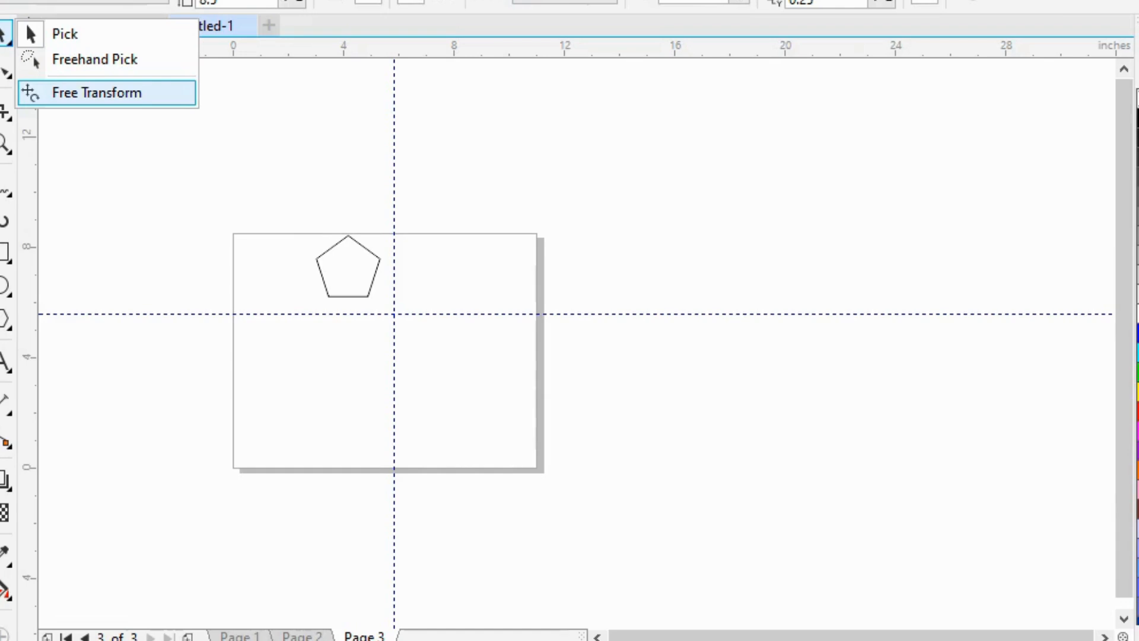
left_click(153, 214)
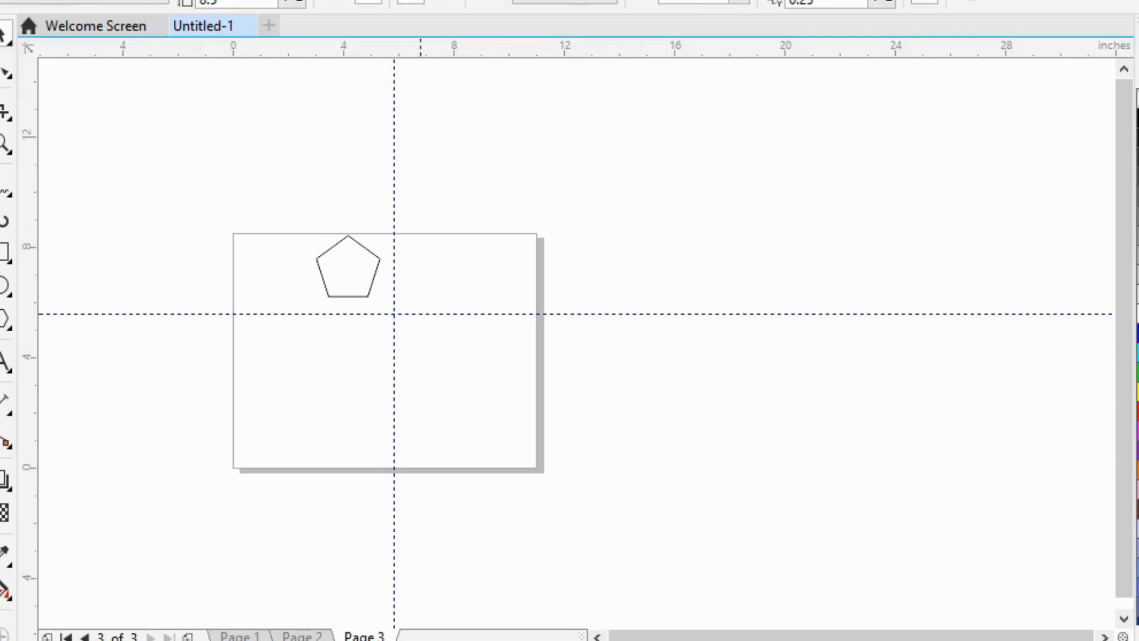
left_click_drag(344, 260, 546, 117)
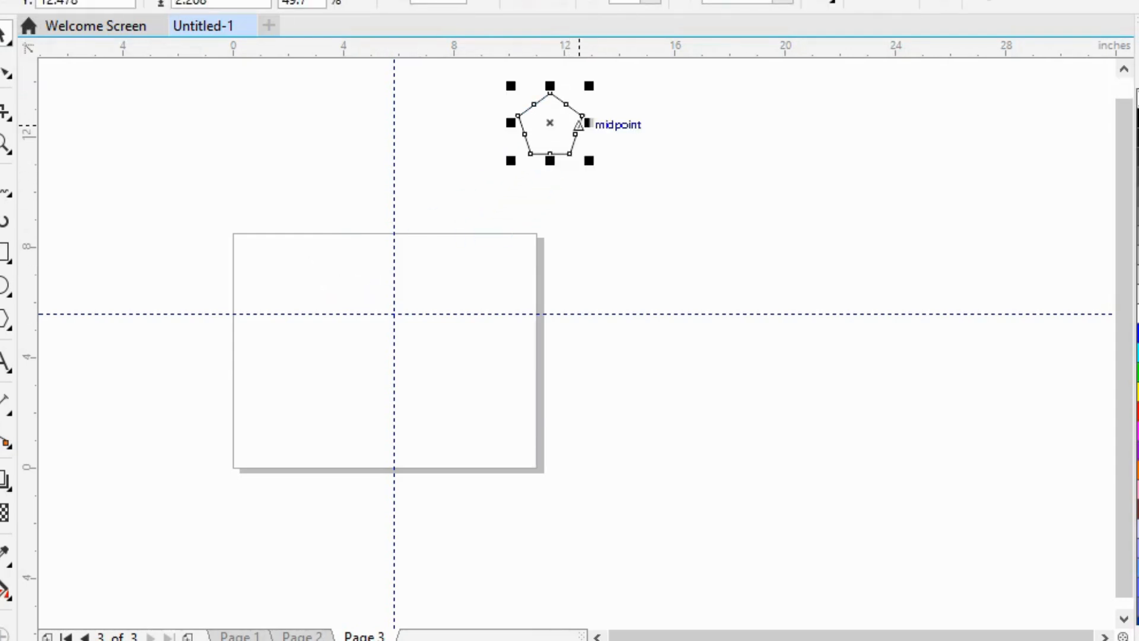
left_click_drag(551, 123, 629, 123)
right_click(629, 124)
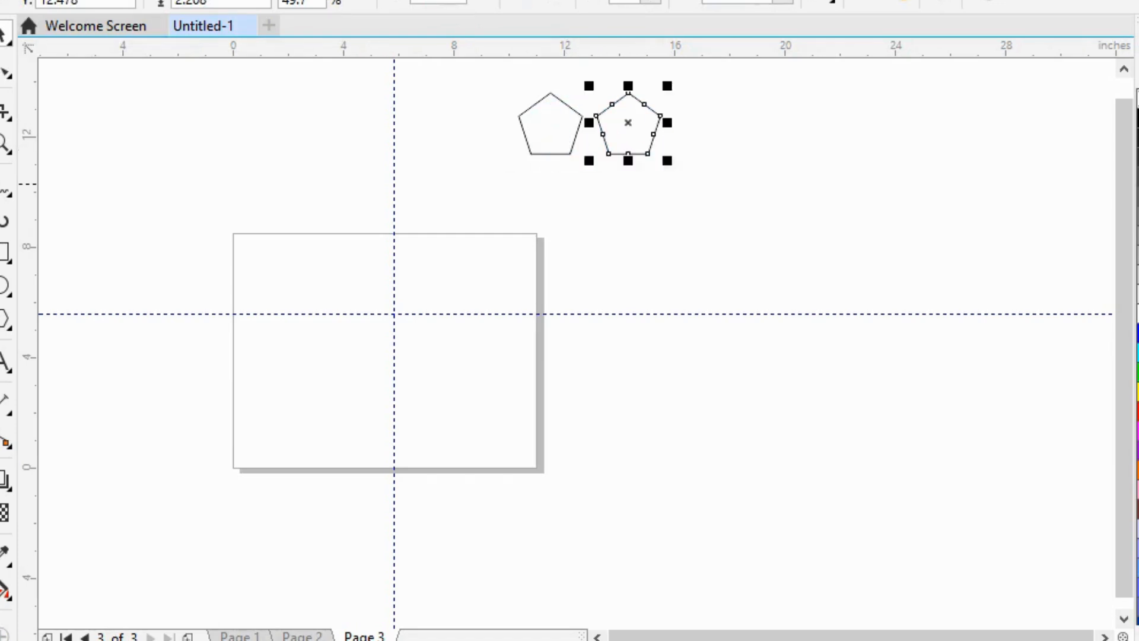
Step: Marquee-select both pentagons, move them farther right of the page, and shift them into a staggered arrangement
left_click(735, 123)
left_click_drag(512, 87, 677, 171)
left_click_drag(634, 126, 748, 145)
left_click(784, 176)
left_click(760, 198)
left_click(639, 142)
mouse_move(639, 142)
left_mouse_down()
mouse_move(683, 168)
mouse_move(728, 118)
left_mouse_up()
left_click(806, 188)
mouse_move(614, 87)
left_mouse_down()
mouse_move(680, 122)
mouse_move(788, 224)
left_mouse_up()
left_click(788, 224)
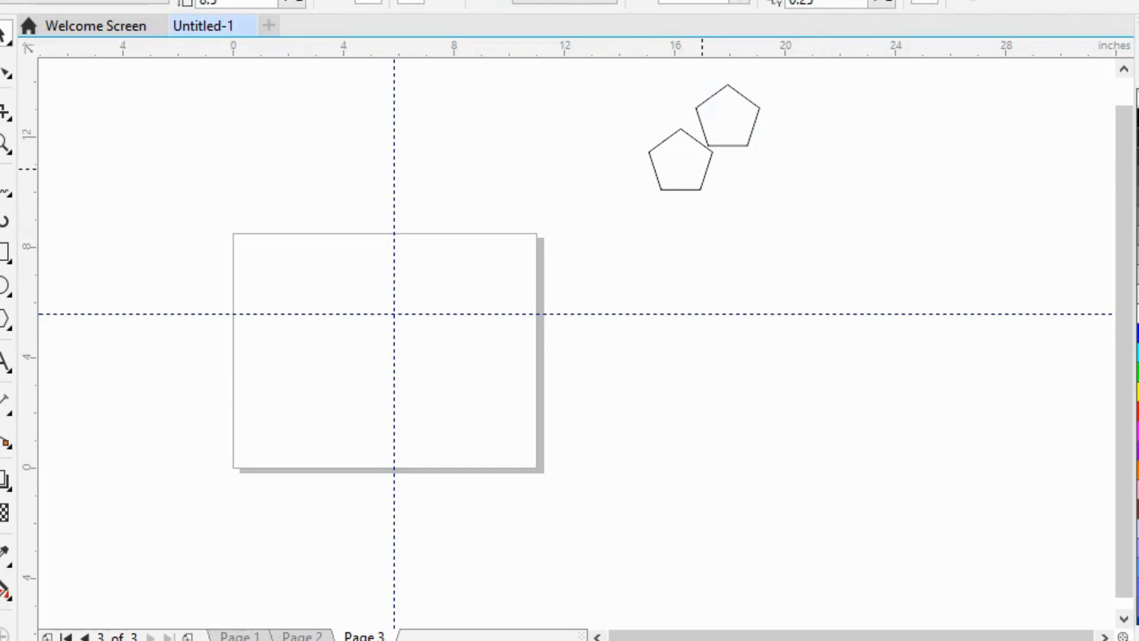
Step: Move the lower pentagon back above the page's upper-right corner and enlarge it to about 3 inches high
left_click_drag(700, 163, 646, 287)
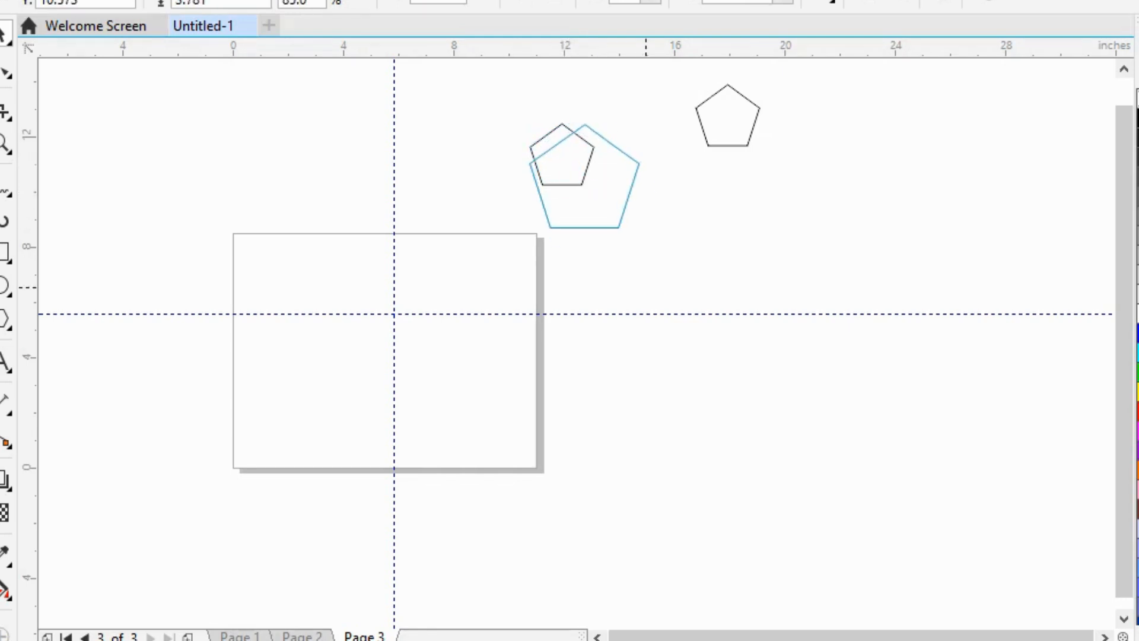
left_click_drag(646, 288, 618, 243)
left_click_drag(619, 202, 623, 214)
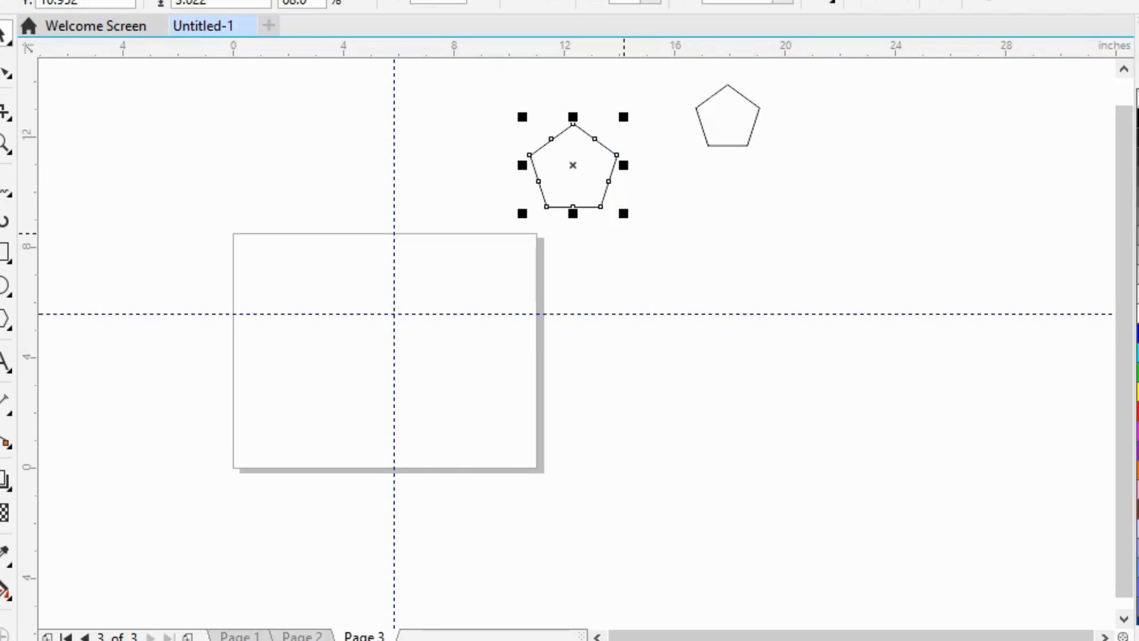
Step: Place both pentagons side by side above the page's upper-left part and enlarge the right one to about 4.1 inches high
left_click_drag(572, 165, 257, 141)
left_click_drag(729, 117, 337, 135)
mouse_move(375, 174)
left_mouse_down()
mouse_move(429, 225)
mouse_move(383, 160)
left_mouse_up()
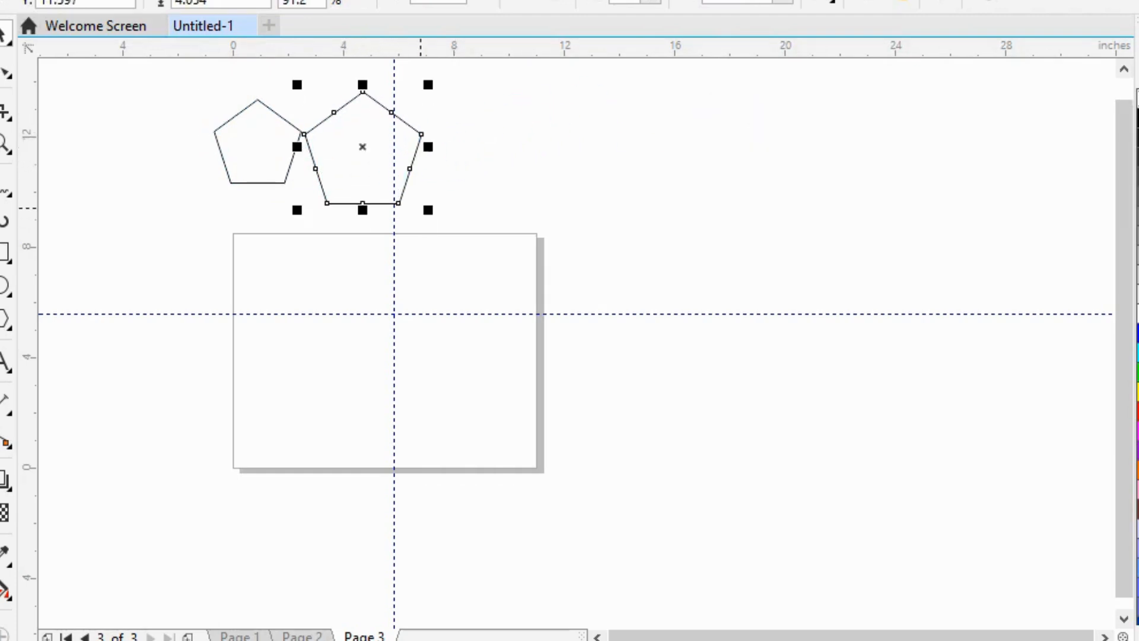
left_click(592, 191)
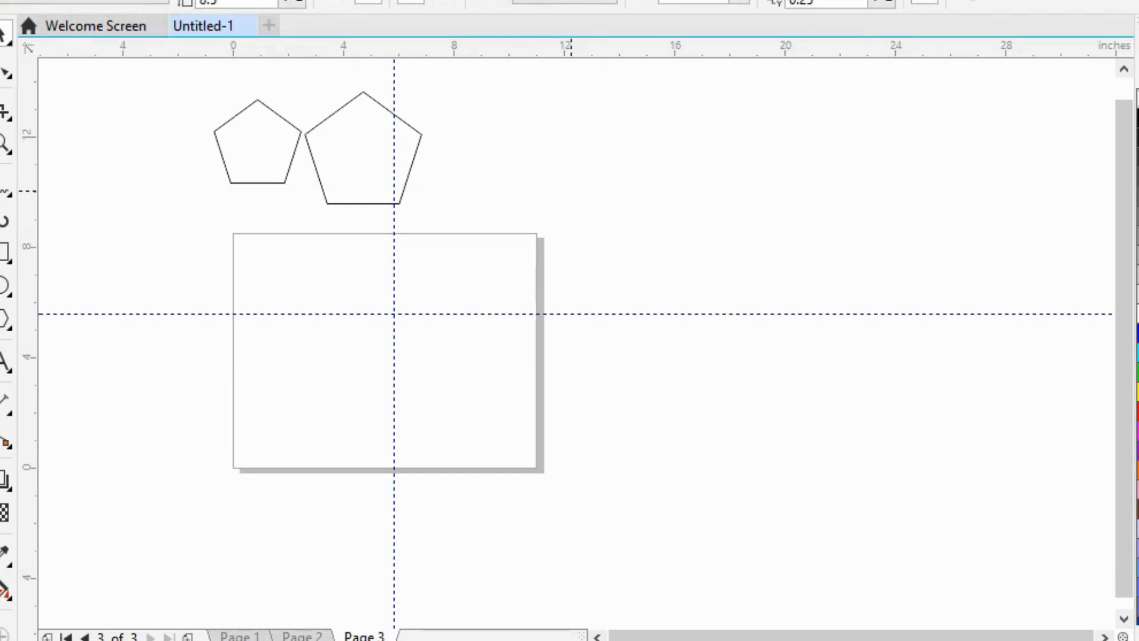
left_click(261, 149)
left_click(367, 153)
left_click(528, 196)
Step: Create a paragraph text frame about 5.9 by 3.3 inches above the page's upper-right corner with enlarged text "hgklln;"
left_click(5, 362)
left_click_drag(534, 110, 698, 201)
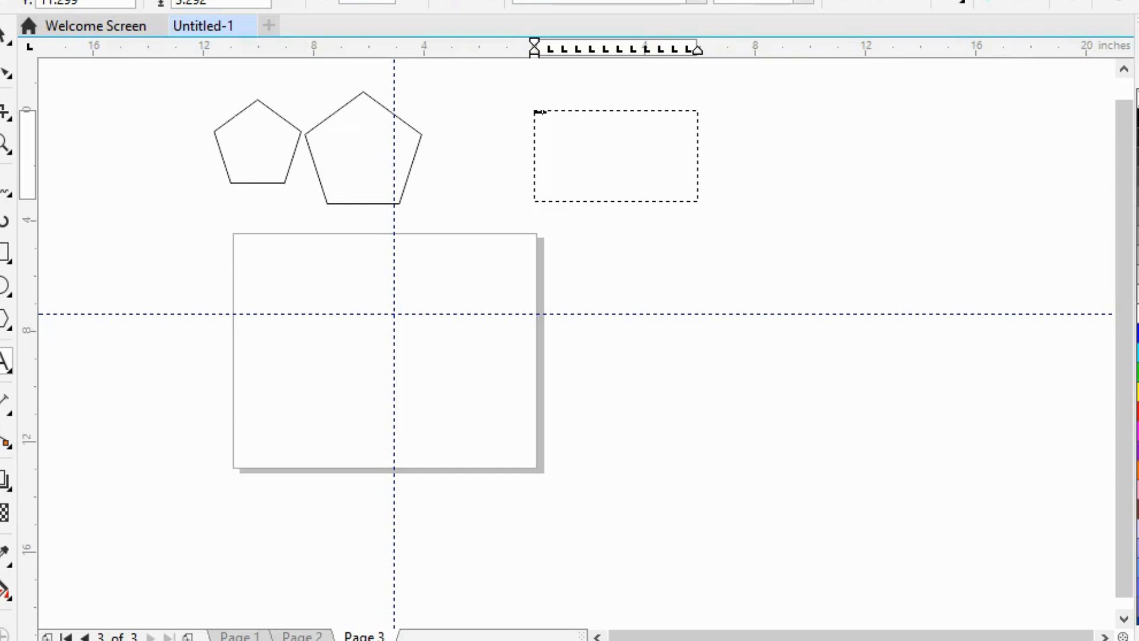
left_click(4, 34)
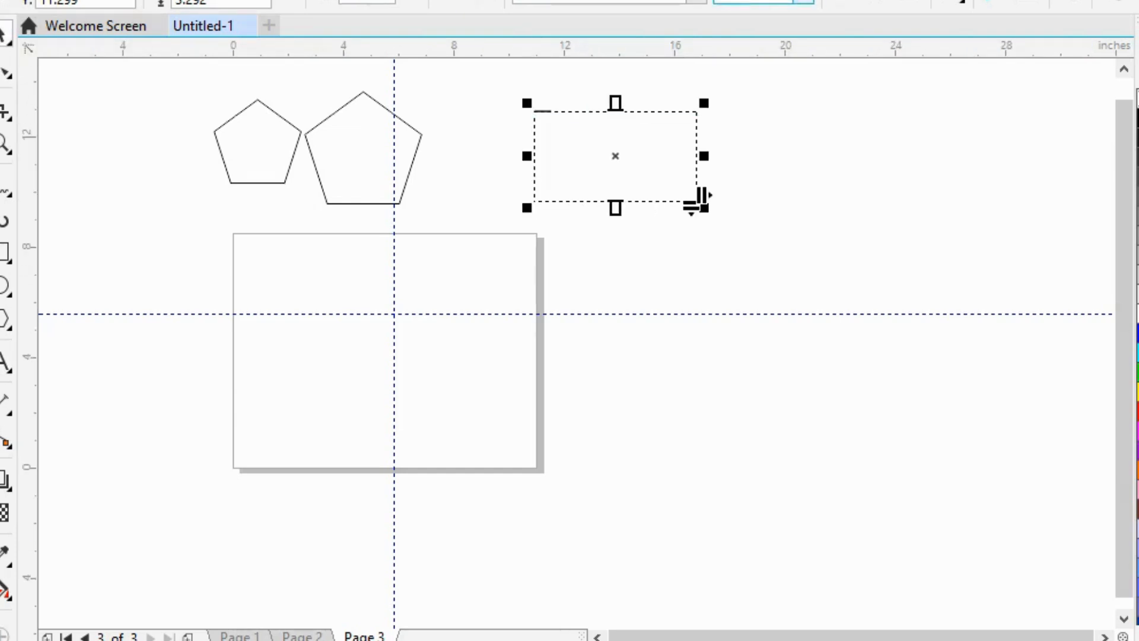
left_click(804, 2)
left_click(748, 273)
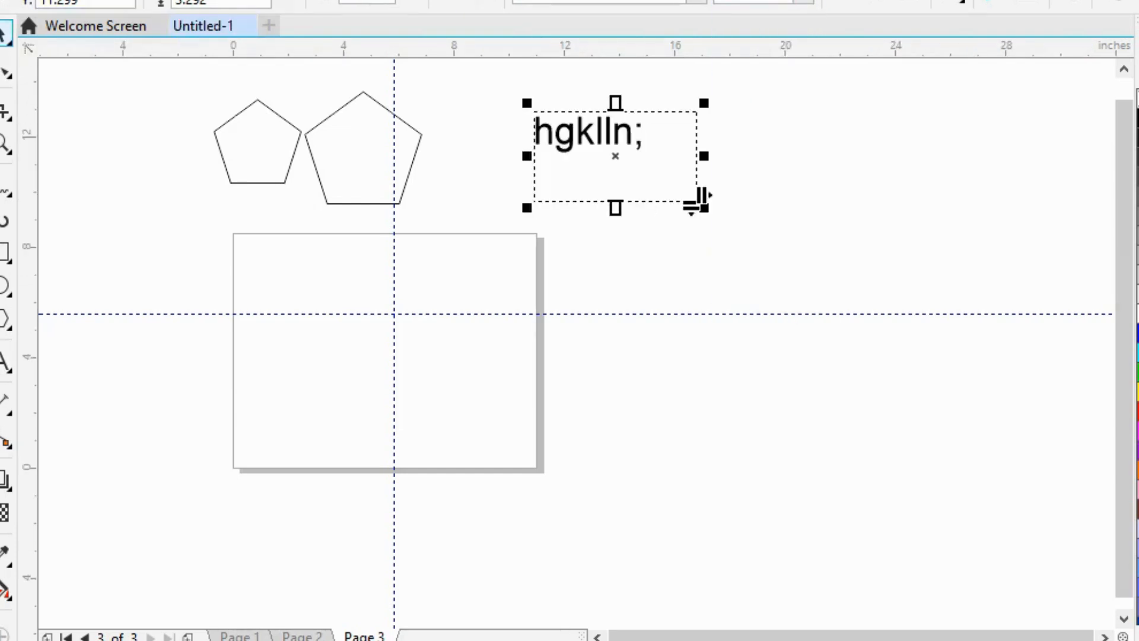
left_click(831, 201)
Step: Move the text frame closer to the pentagons and shrink it to about 3.7 by 1.9 inches
left_click_drag(613, 132, 443, 364)
left_click(444, 364)
key("ctrl+z")
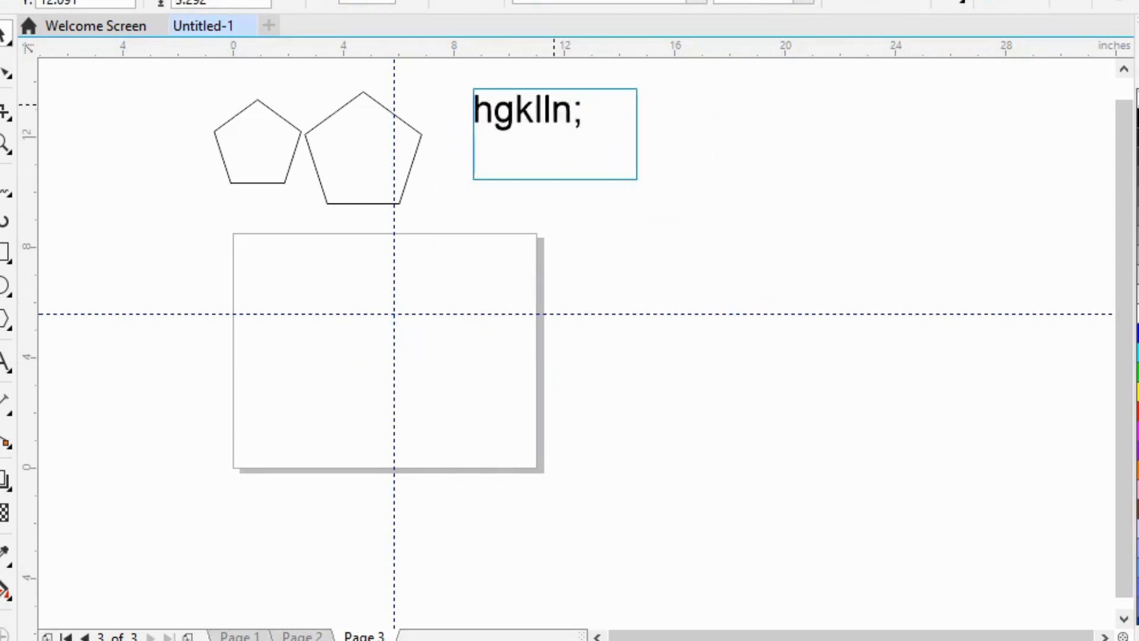
left_click_drag(651, 172, 579, 138)
left_click(703, 159)
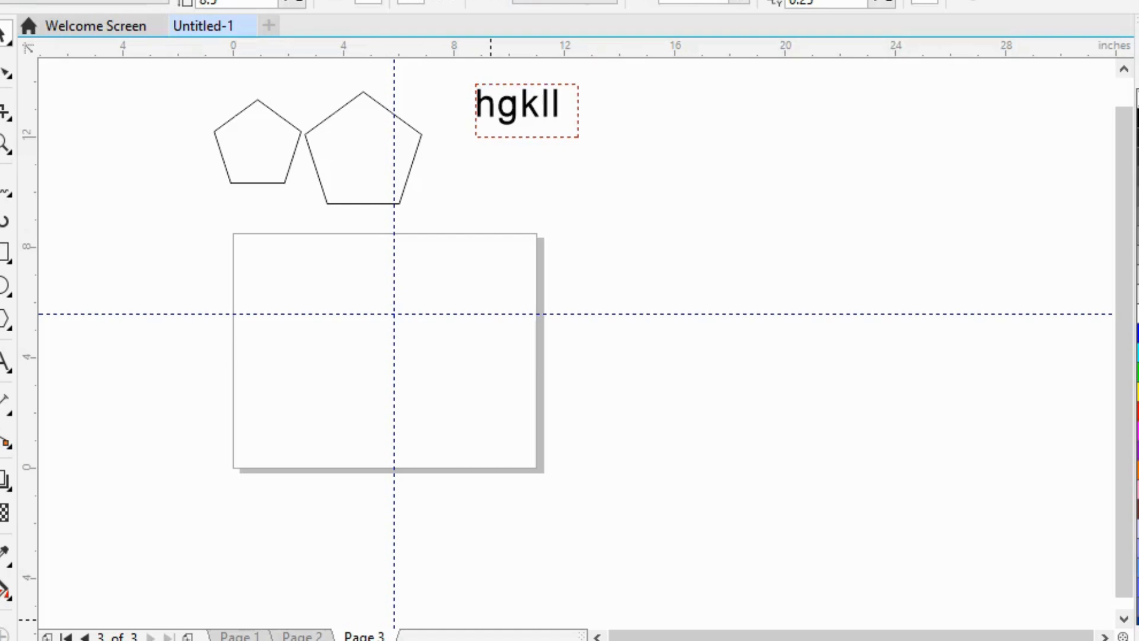
Step: Switch to File Explorer and bring the "Pastel Playful Wellness Influenc..." image from Downloads into page 3 of the CorelDRAW document
key("super+e")
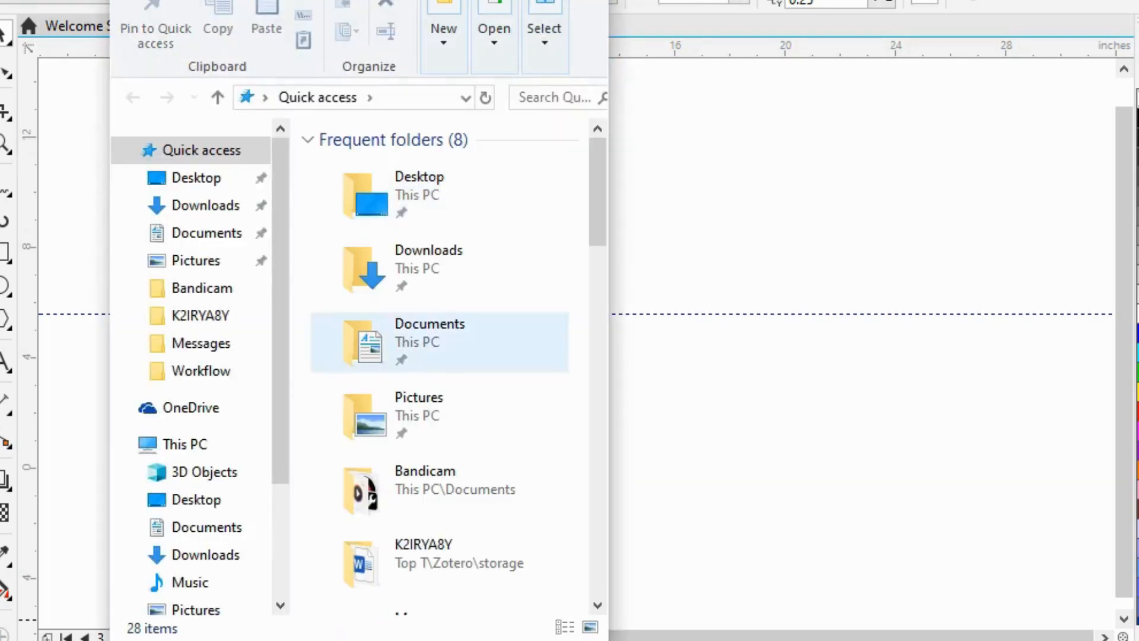
left_click(439, 268)
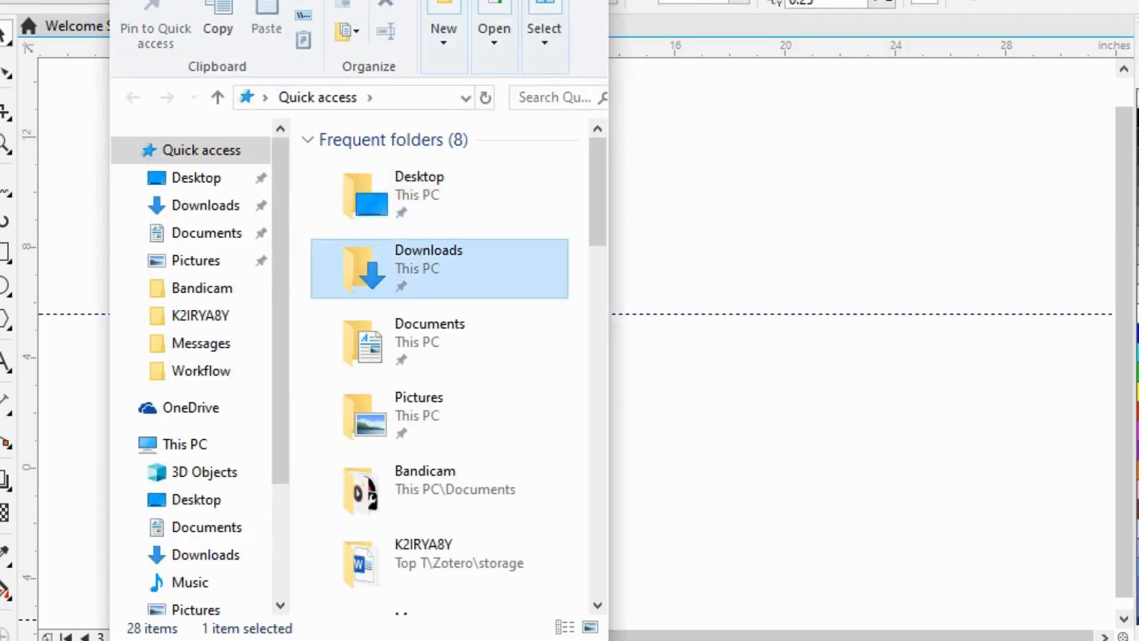
double_click(439, 269)
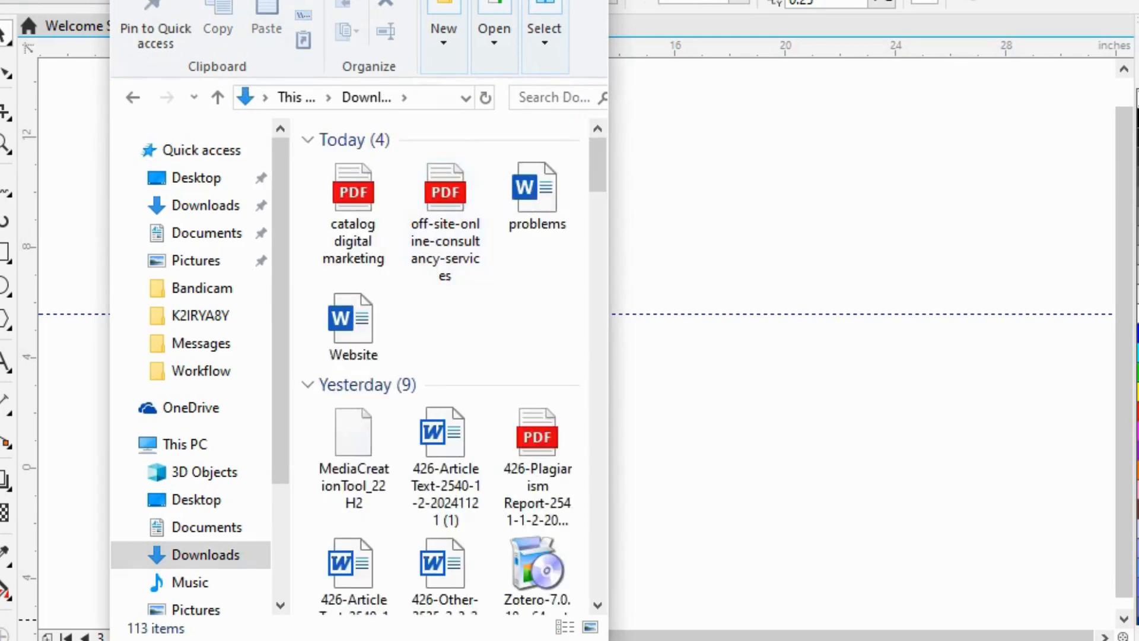
scroll(445, 284, "down", 8)
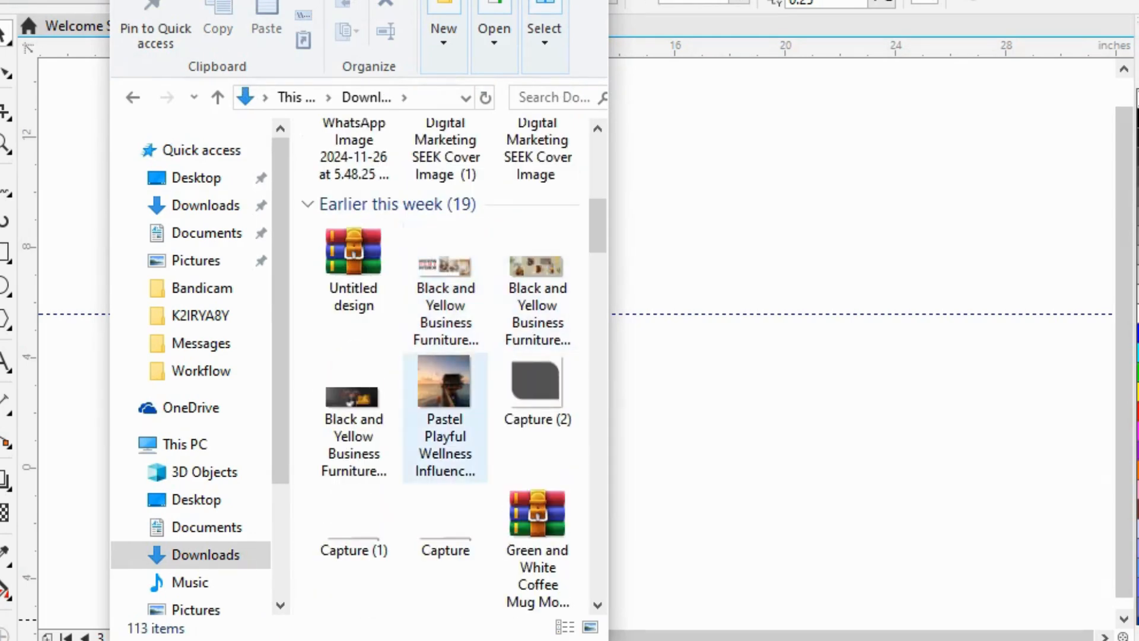
left_click(445, 391)
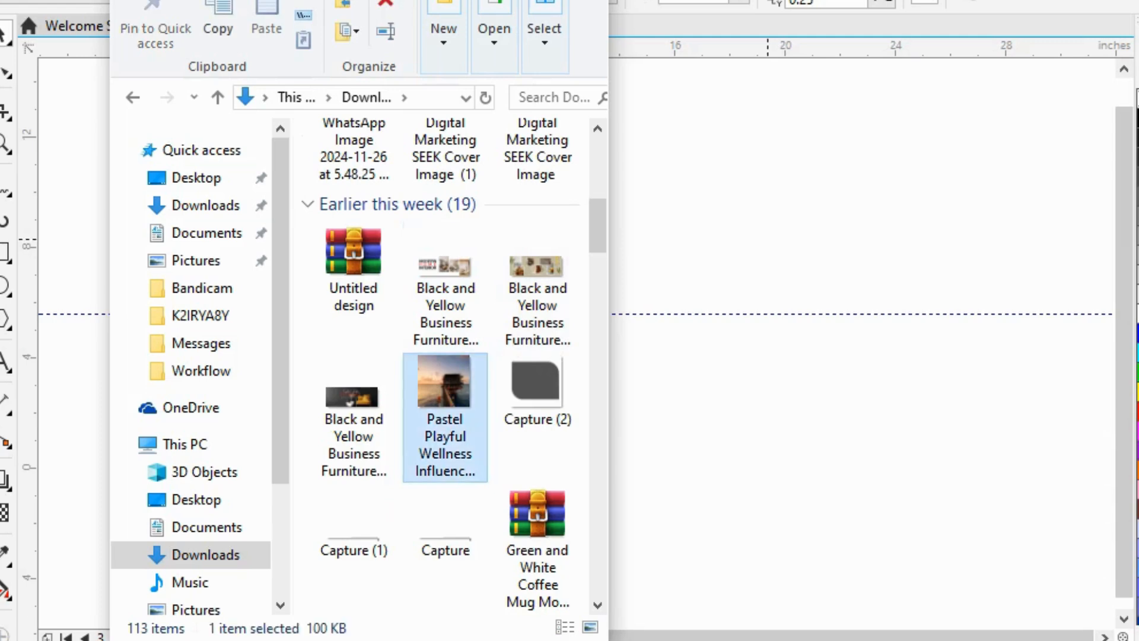
left_click_drag(446, 392, 543, 363)
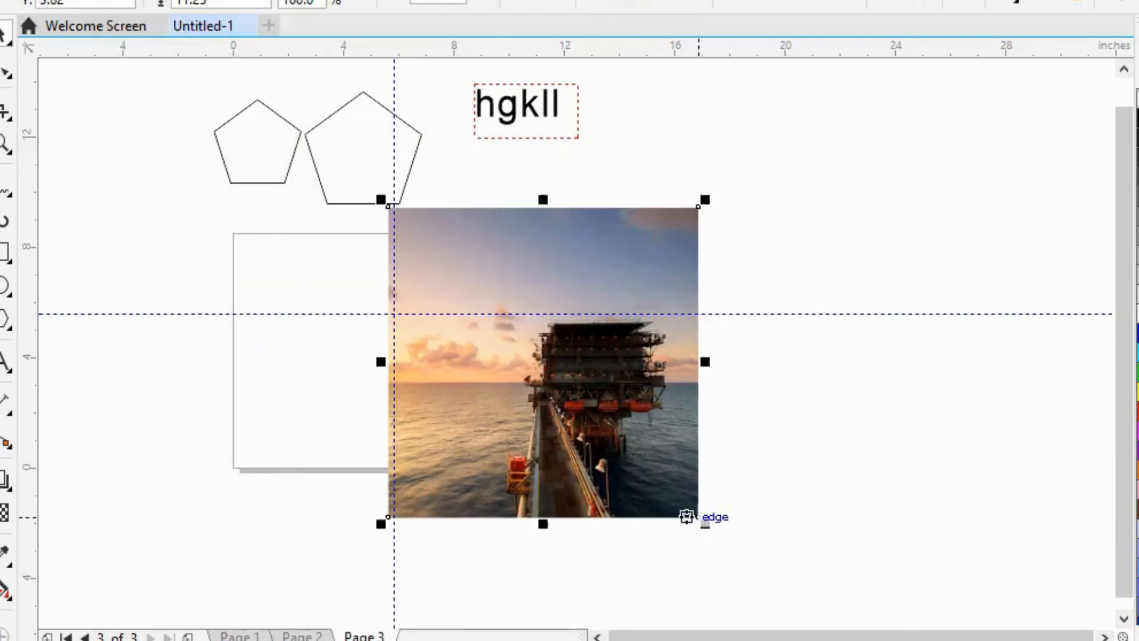
Step: Shrink the imported image to about 4.1 inches high and move it to the lower-right part of the page
left_click_drag(705, 524, 508, 326)
left_click_drag(444, 263, 494, 366)
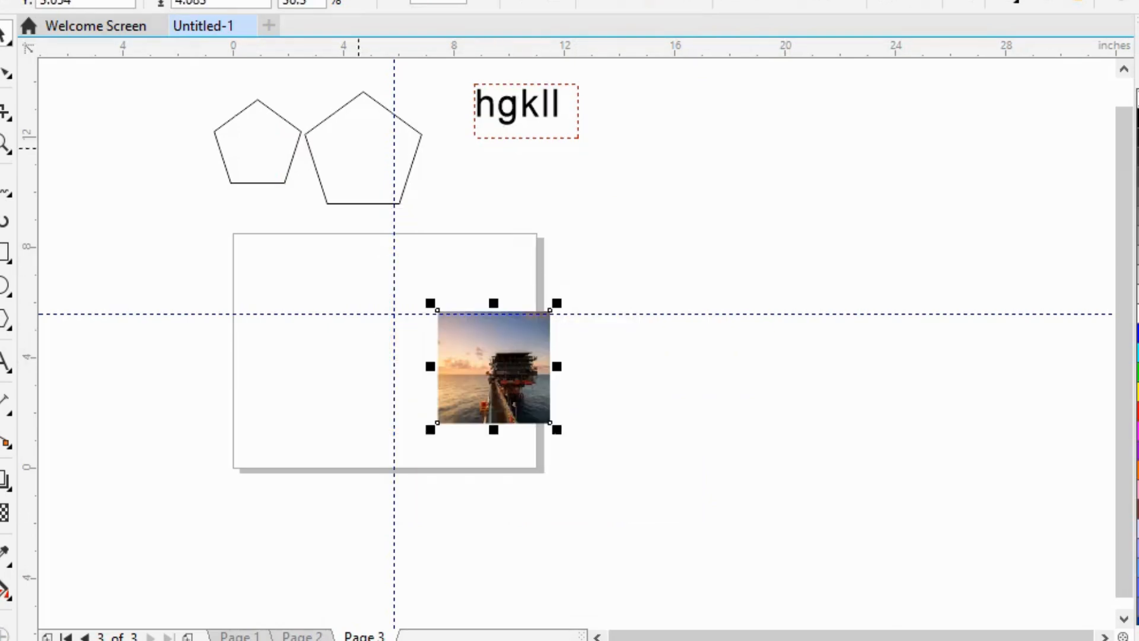
Step: Rotate the image freely, leaving it tilted very slightly clockwise, and move it over the guideline crossing
left_click(493, 366)
left_click_drag(553, 309, 573, 332)
left_click_drag(409, 408, 410, 409)
left_click_drag(579, 293, 476, 419)
left_click_drag(567, 438, 560, 448)
left_click(672, 475)
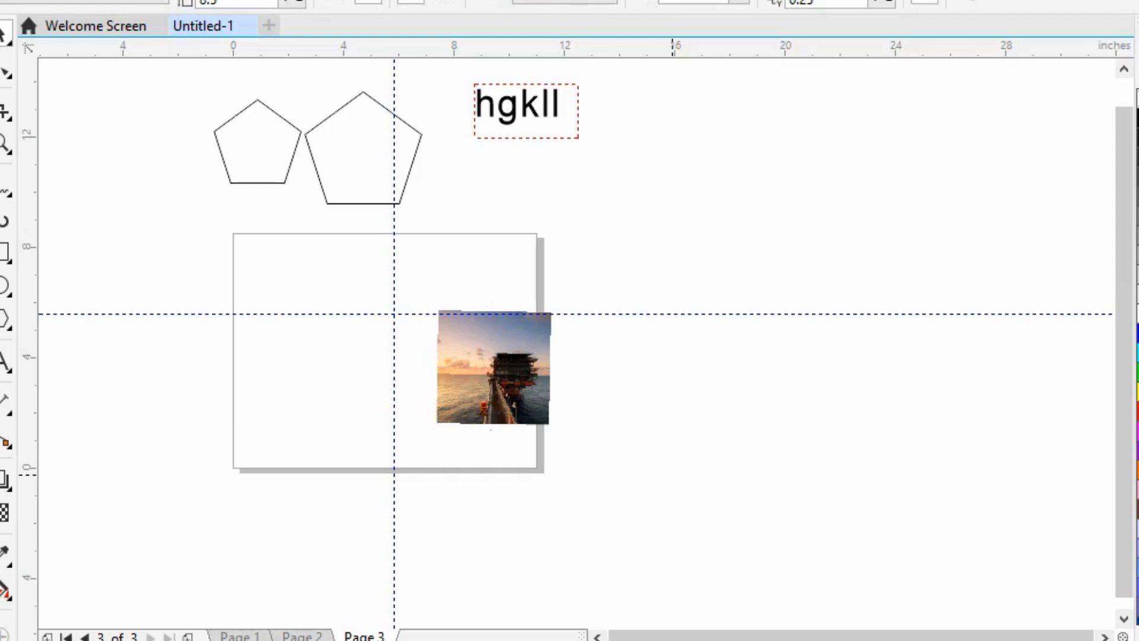
left_click_drag(493, 366, 407, 322)
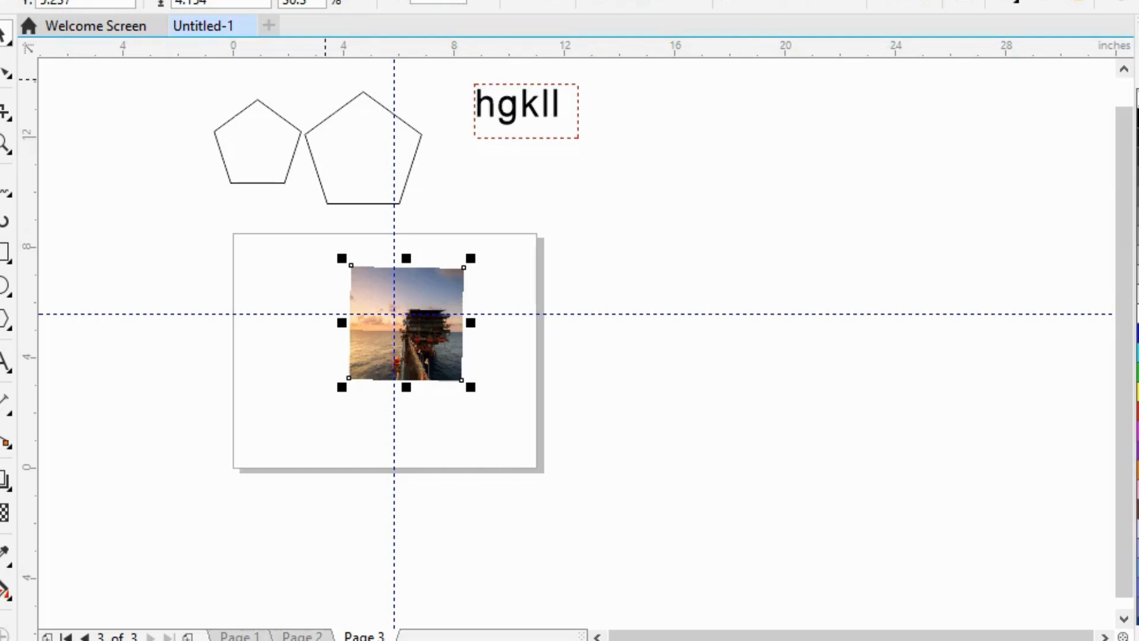
Step: Switch the larger pentagon to rotation mode and move its centre of rotation down near its bottom edge
left_click(348, 102)
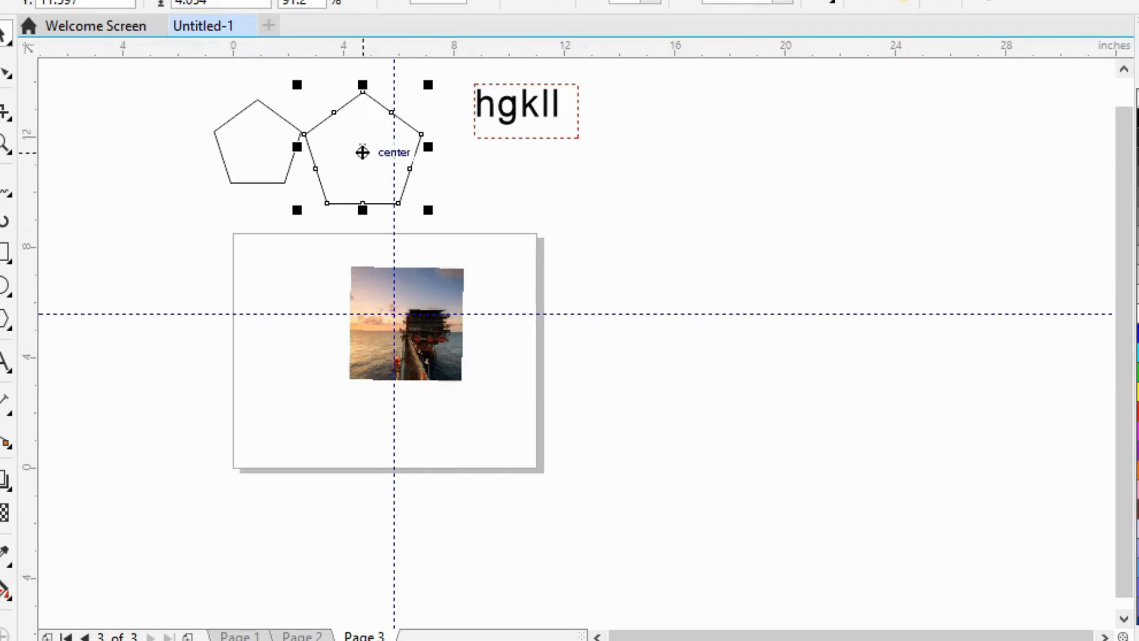
left_click(362, 152)
mouse_move(363, 146)
left_mouse_down()
mouse_move(354, 188)
mouse_move(359, 140)
mouse_move(362, 189)
mouse_move(385, 220)
mouse_move(344, 219)
mouse_move(362, 202)
left_mouse_up()
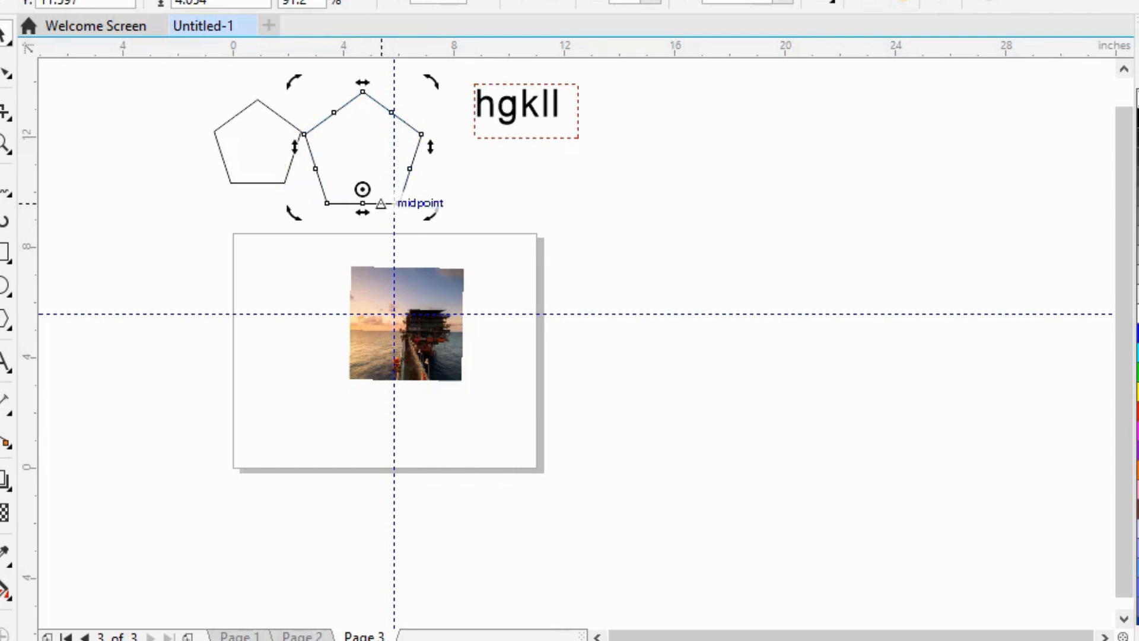
Step: Move the image off the page, below and beyond the "hgkll" text, and place its centre of rotation on its top corner
left_click_drag(430, 146, 507, 75)
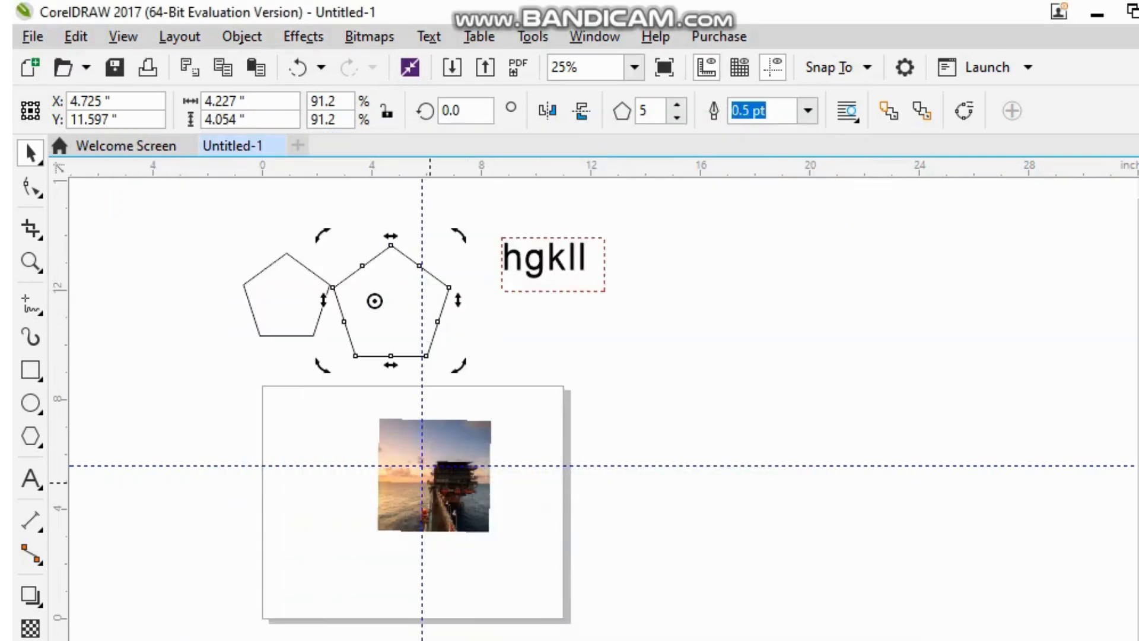
left_click(433, 472)
left_click_drag(433, 472, 669, 290)
left_click(720, 363)
mouse_move(673, 321)
left_mouse_down()
mouse_move(675, 332)
mouse_move(688, 296)
left_mouse_up()
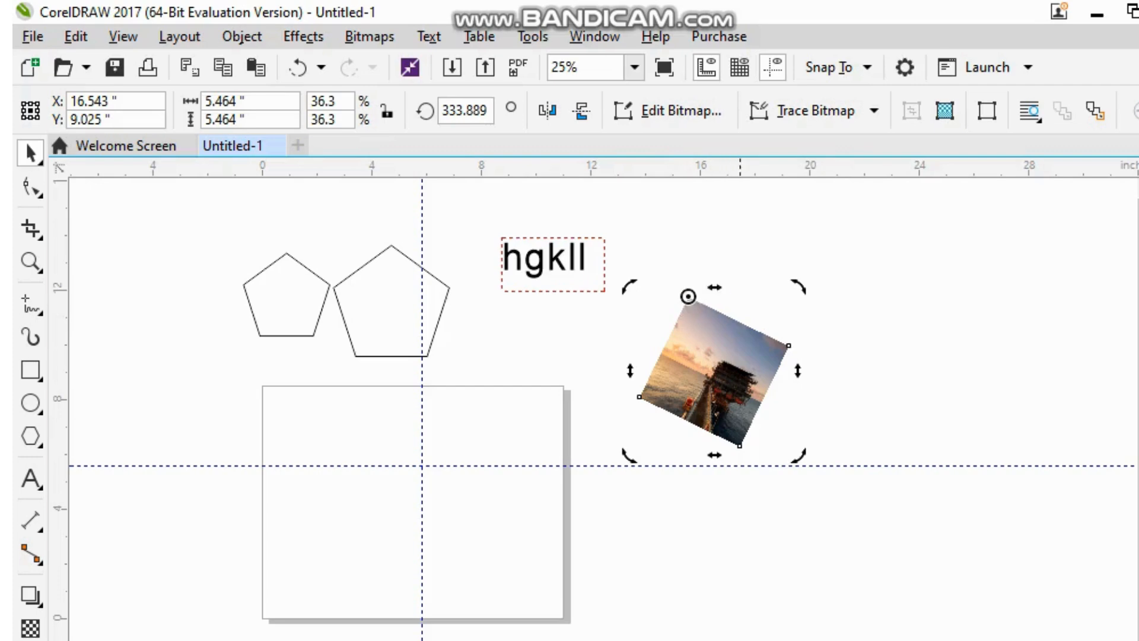
Step: Rotate the image further clockwise about its top corner, to an angle of about 319.7 degrees
left_click_drag(796, 455, 744, 467)
left_click(829, 389)
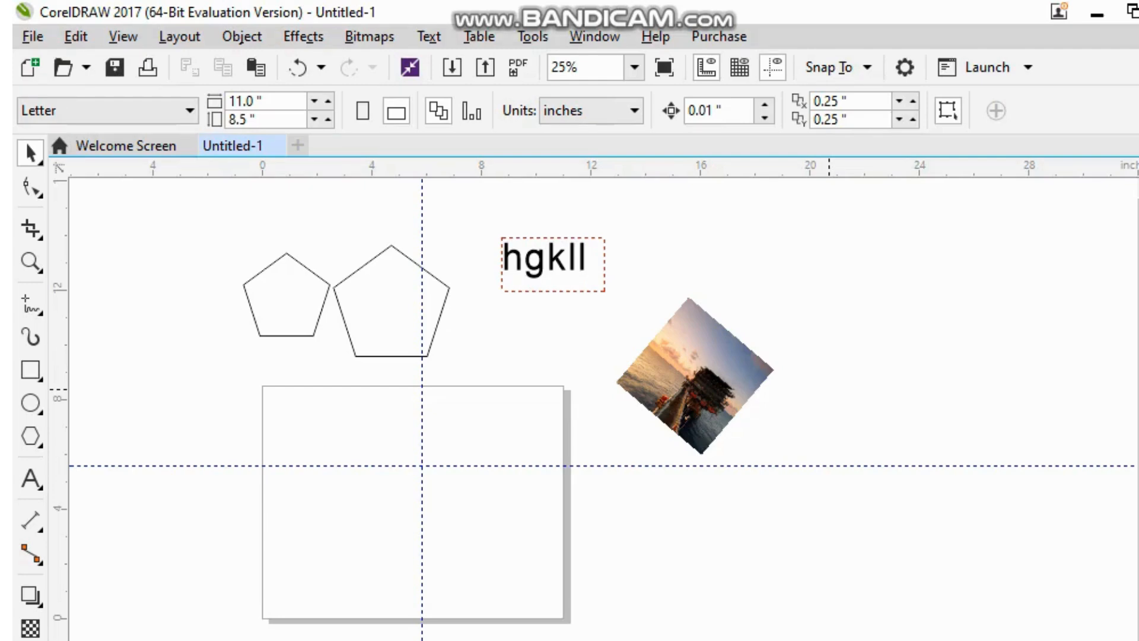
left_click(690, 374)
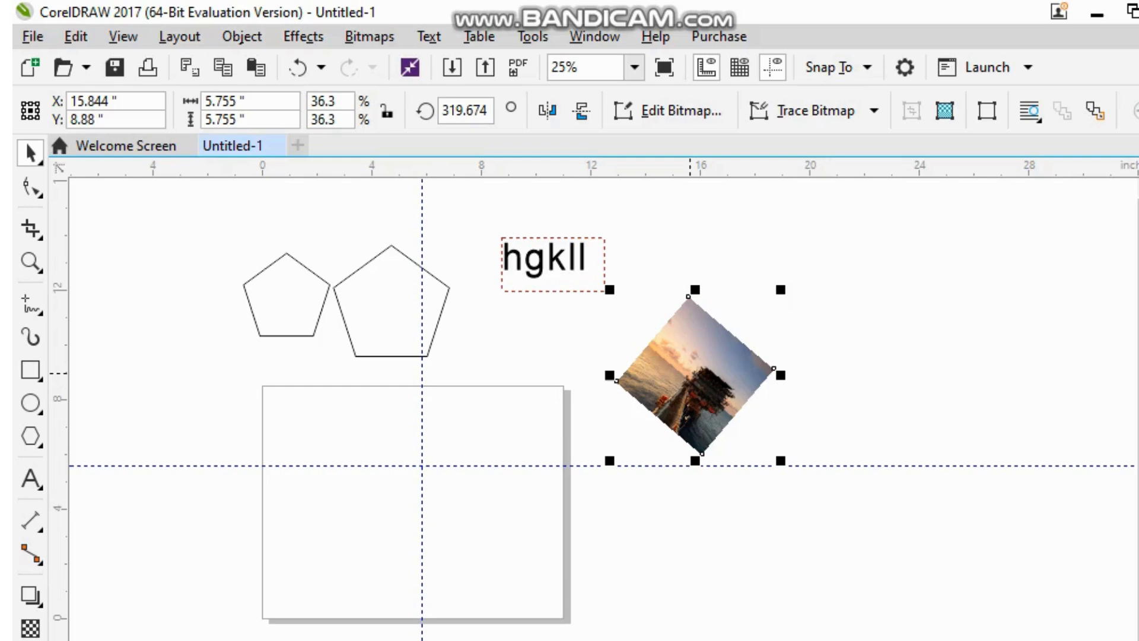
Step: Delete both pentagons, the "hgkll" text frame and the rotated image
left_click_drag(204, 234, 803, 399)
key("Delete")
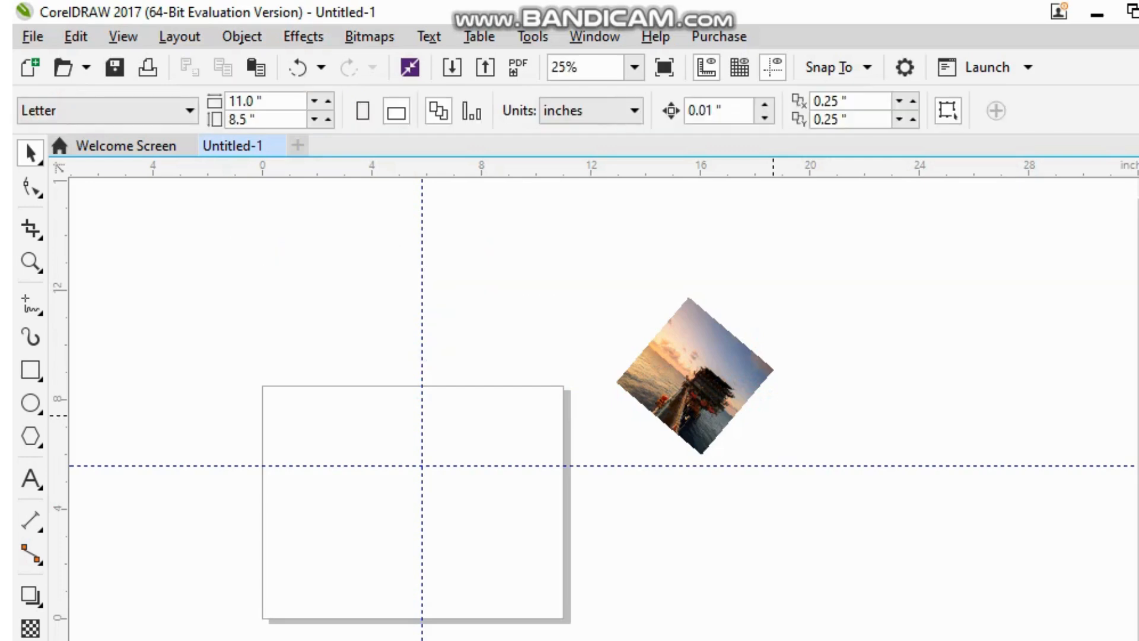
left_click(682, 340)
key("Delete")
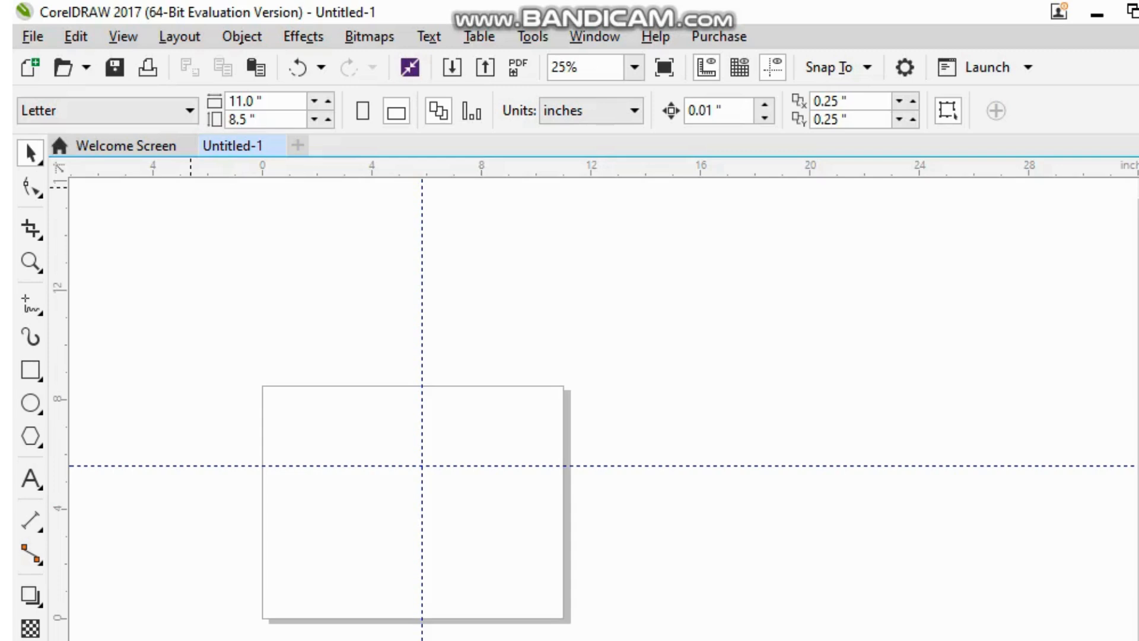
Step: Switch to the Freehand Pick tool and try freehand selection outlines over the empty drawing area
left_click(35, 157)
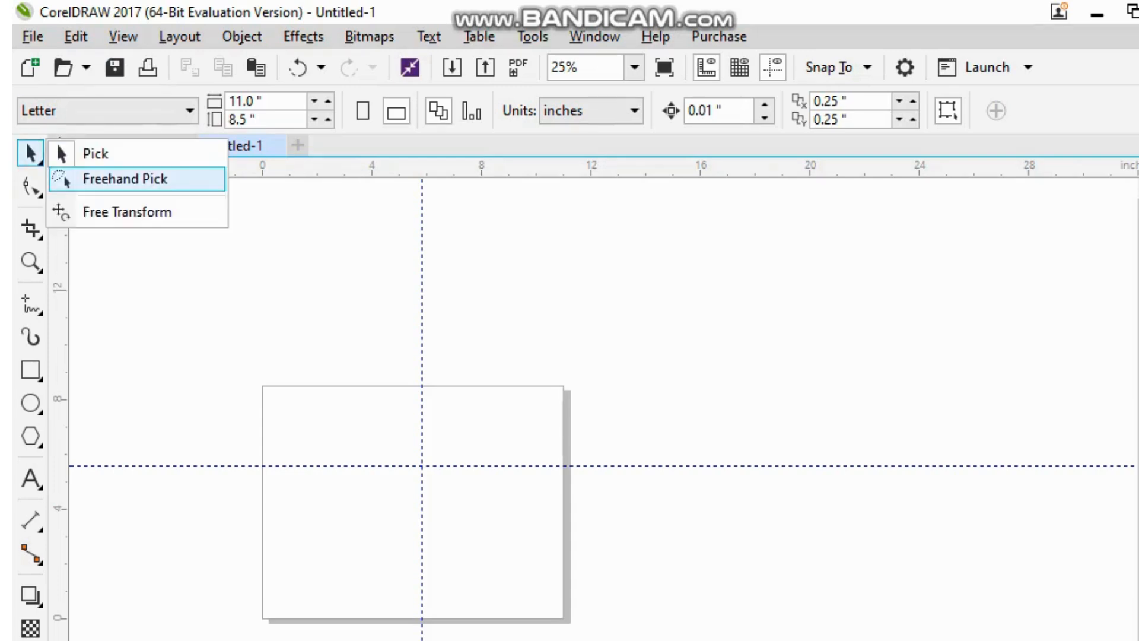
left_click(125, 179)
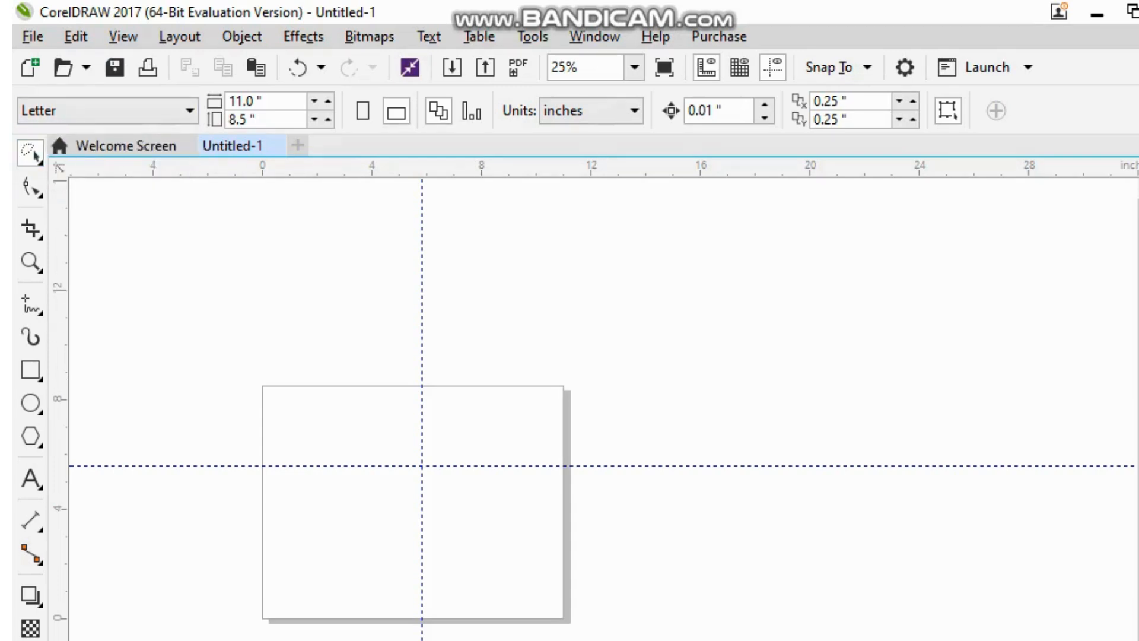
mouse_move(397, 291)
left_mouse_down()
mouse_move(665, 341)
mouse_move(779, 457)
left_mouse_up()
mouse_move(948, 328)
left_mouse_down()
mouse_move(267, 623)
mouse_move(964, 638)
left_mouse_up()
mouse_move(132, 209)
left_mouse_down()
mouse_move(615, 587)
mouse_move(729, 601)
mouse_move(729, 346)
mouse_move(942, 221)
left_mouse_up()
Step: Draw three ellipses: a tall narrow one and a larger rounder one over the page's upper edge, and a wide one across its lower edge
left_click(30, 403)
left_click_drag(301, 246, 406, 401)
left_click_drag(514, 282, 767, 488)
left_click_drag(509, 602, 882, 640)
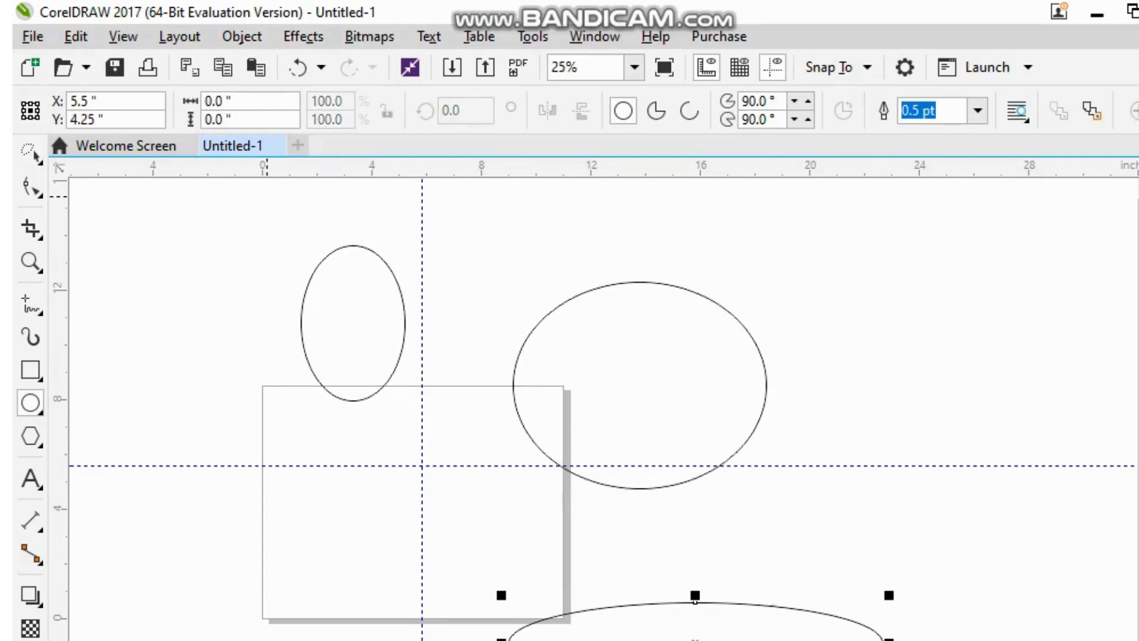
Step: Select all three ellipses with a Freehand Pick outline and scale them down together to about 36.7%
left_click(31, 153)
mouse_move(235, 203)
left_mouse_down()
mouse_move(230, 214)
mouse_move(494, 603)
mouse_move(1109, 439)
left_mouse_up()
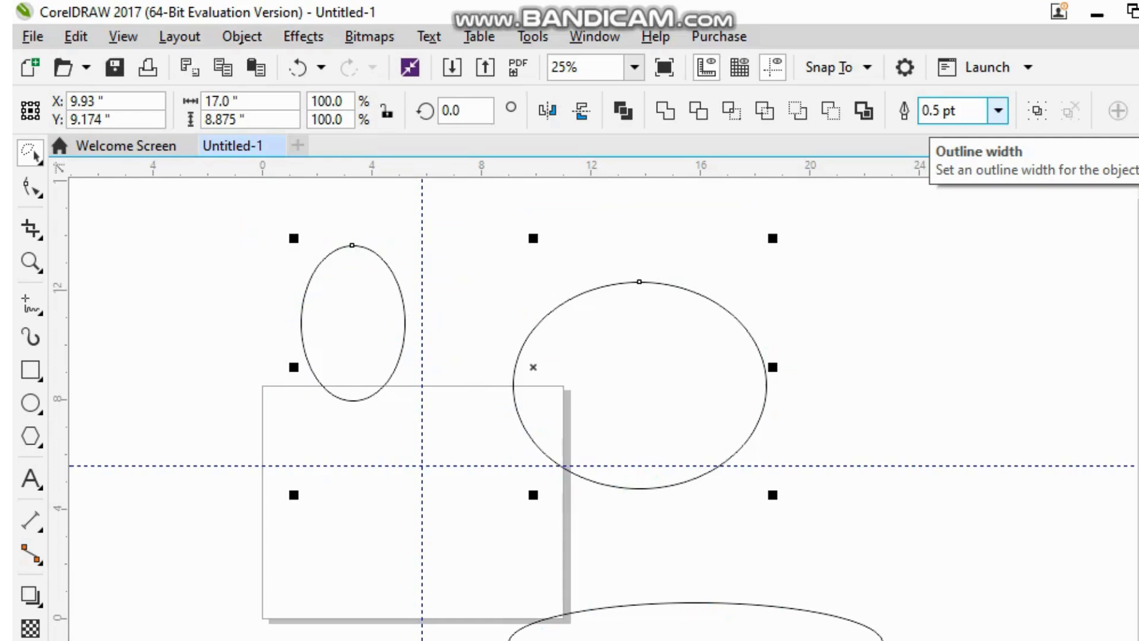
key("Escape")
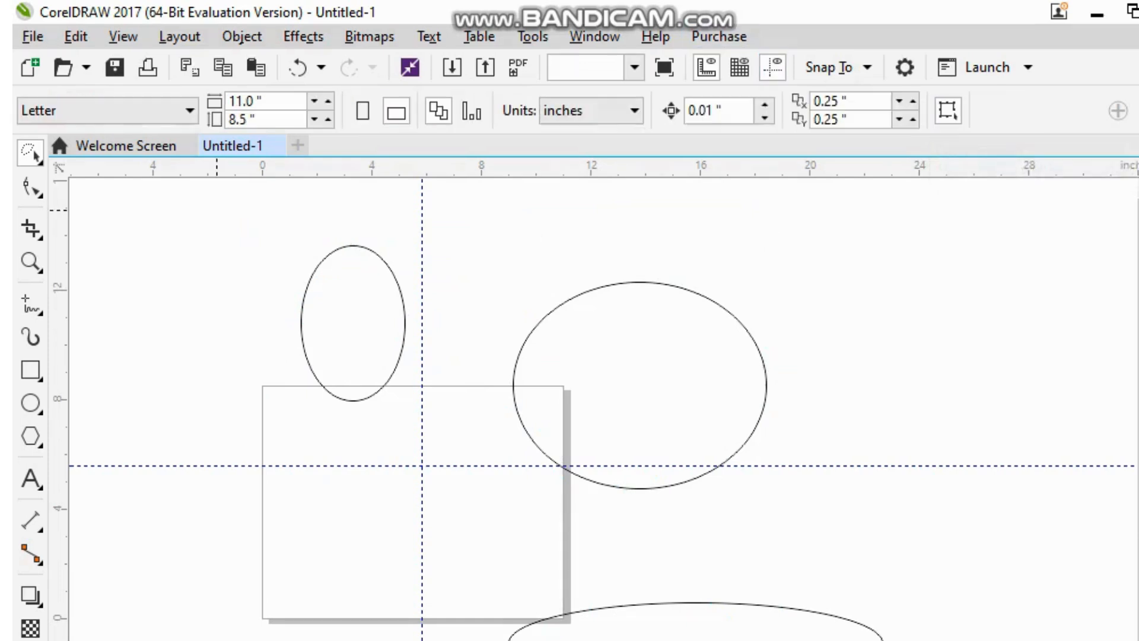
mouse_move(142, 207)
left_mouse_down()
mouse_move(194, 384)
mouse_move(189, 585)
mouse_move(172, 640)
mouse_move(941, 640)
mouse_move(1091, 588)
mouse_move(1104, 515)
mouse_move(1068, 368)
mouse_move(380, 213)
mouse_move(534, 211)
mouse_move(498, 212)
left_mouse_up()
left_click_drag(533, 282, 677, 236)
left_click_drag(675, 294, 437, 339)
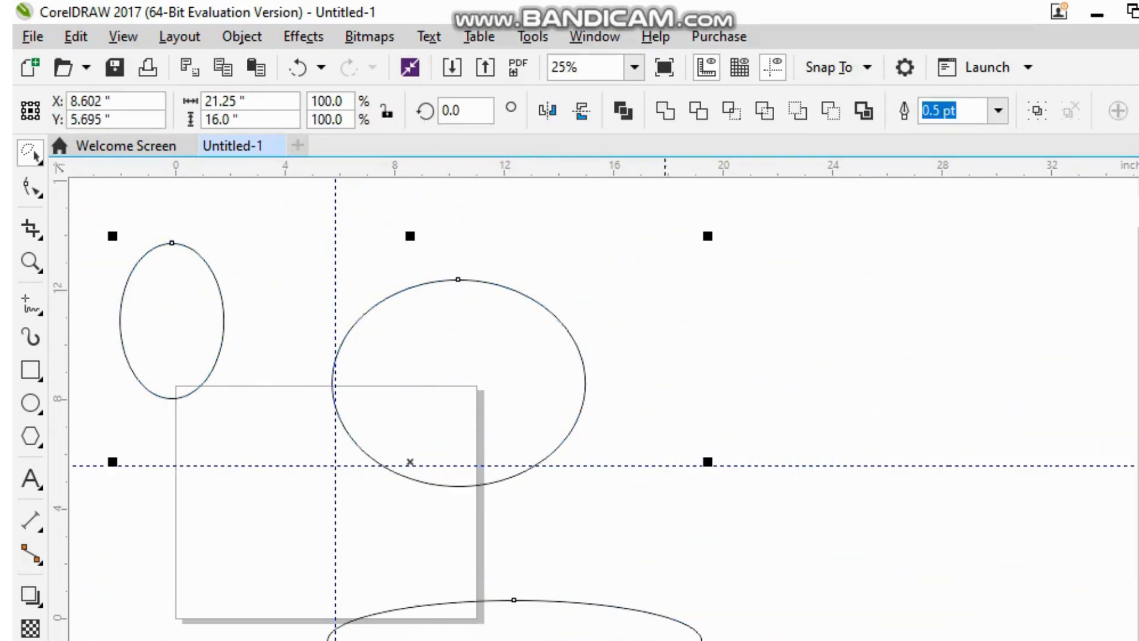
mouse_move(710, 640)
left_mouse_down()
mouse_move(486, 520)
mouse_move(340, 410)
left_mouse_up()
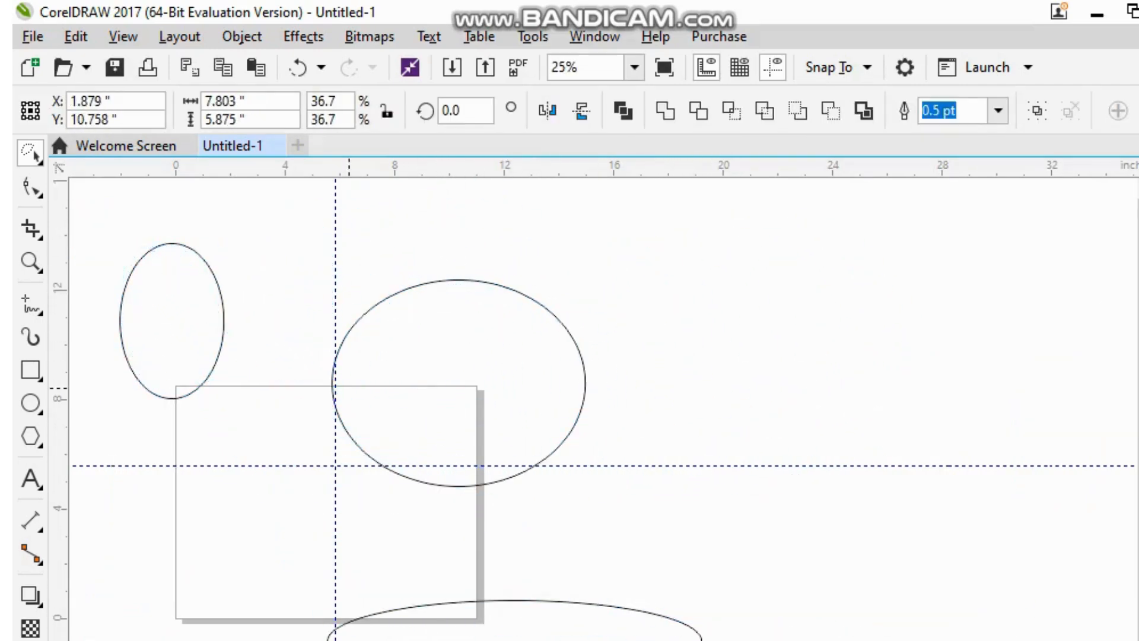
Step: Practise freehand selection outlines around the scaled-down ellipses and clear the selection
left_click_drag(273, 345, 446, 413)
mouse_move(99, 182)
left_mouse_down()
mouse_move(130, 272)
mouse_move(438, 386)
mouse_move(458, 313)
left_mouse_up()
left_click_drag(243, 293, 373, 298)
mouse_move(123, 217)
left_mouse_down()
mouse_move(114, 256)
mouse_move(356, 428)
mouse_move(321, 418)
mouse_move(331, 409)
left_mouse_up()
mouse_move(76, 201)
left_mouse_down()
mouse_move(170, 293)
mouse_move(354, 427)
mouse_move(369, 348)
left_mouse_up()
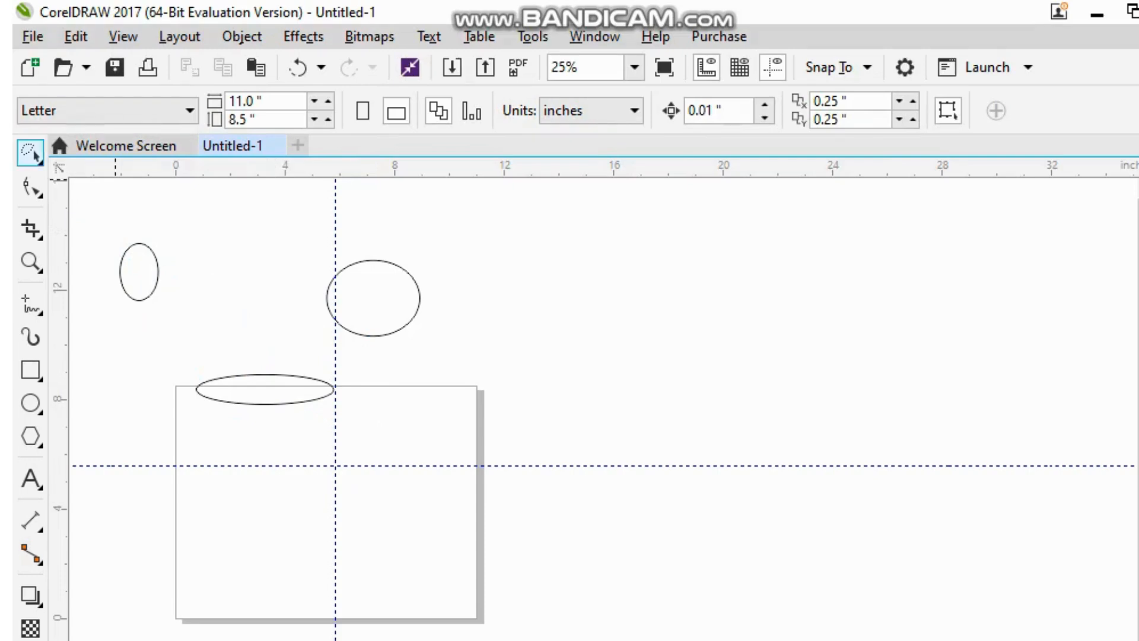
Step: Use Free Transform scaling to create three enlarged copies of the rounder ellipse, the largest about 18.8 by 25.4 inches
left_click(39, 162)
left_click(127, 212)
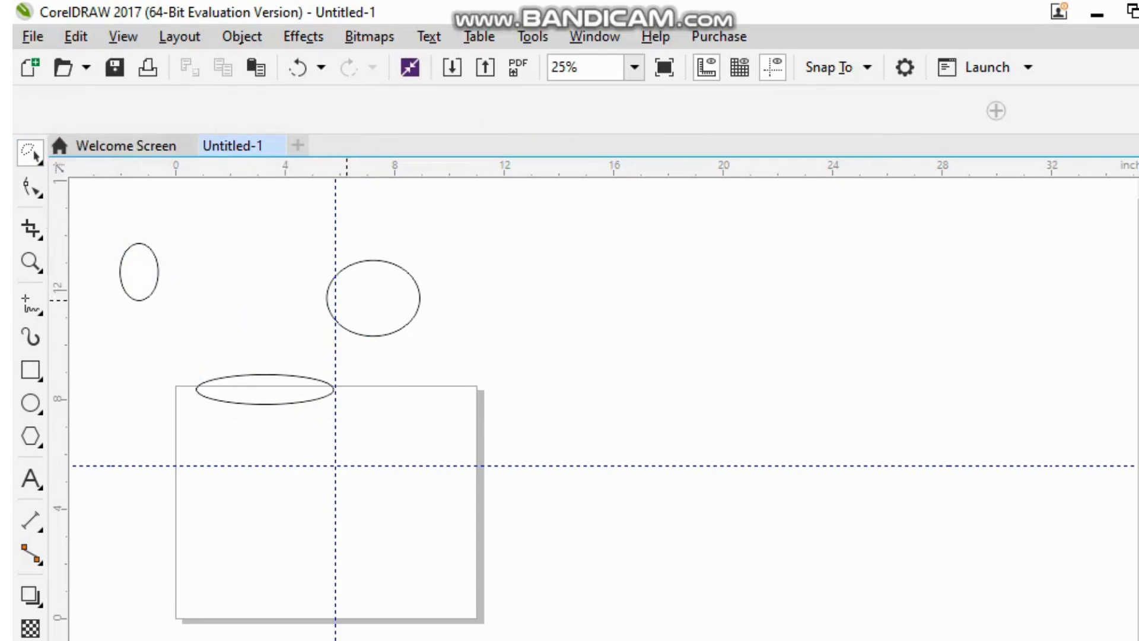
left_click_drag(372, 297, 411, 423)
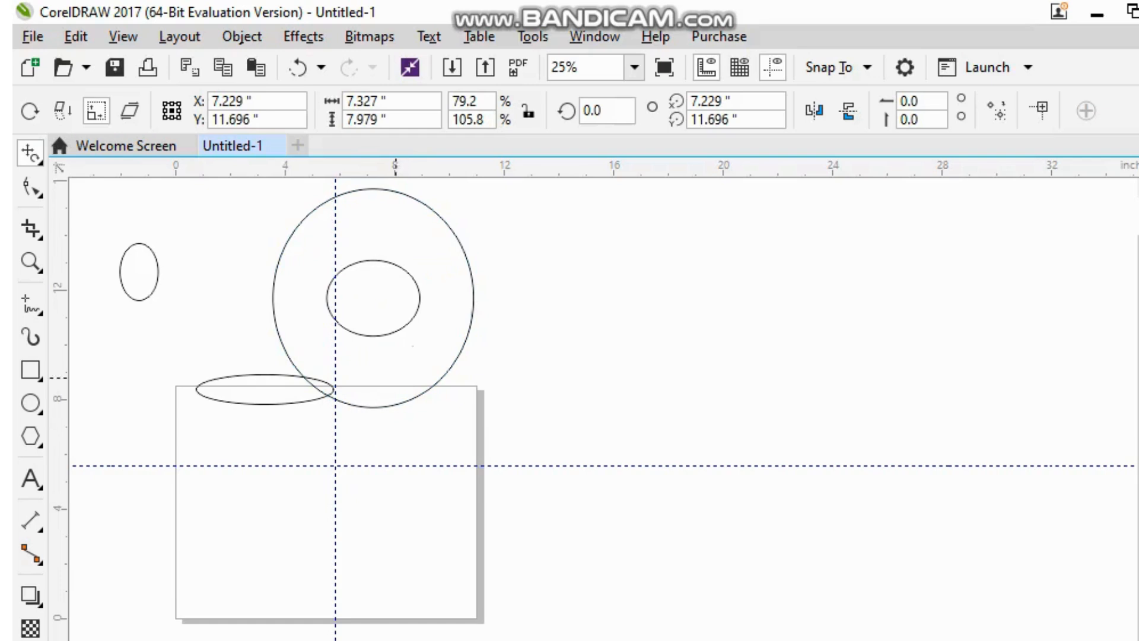
left_click_drag(371, 297, 407, 399)
left_click_drag(718, 283, 725, 372)
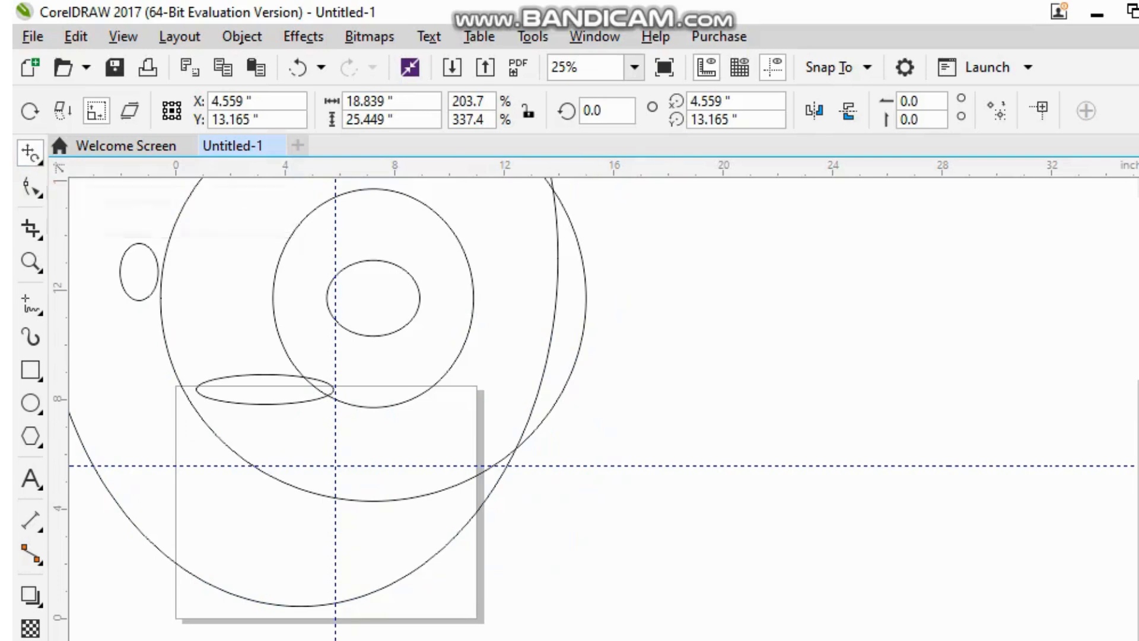
Step: Return to the Pick tool, select all the ellipses and delete them
left_click(39, 160)
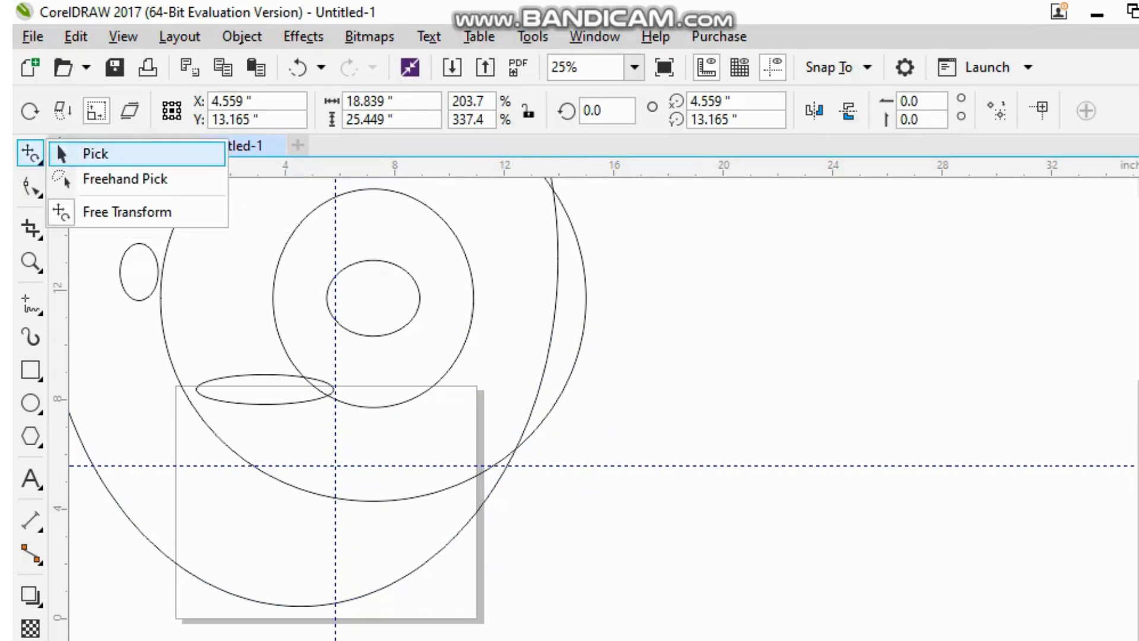
left_click(59, 153)
left_click_drag(681, 617, 206, 179)
key("Delete")
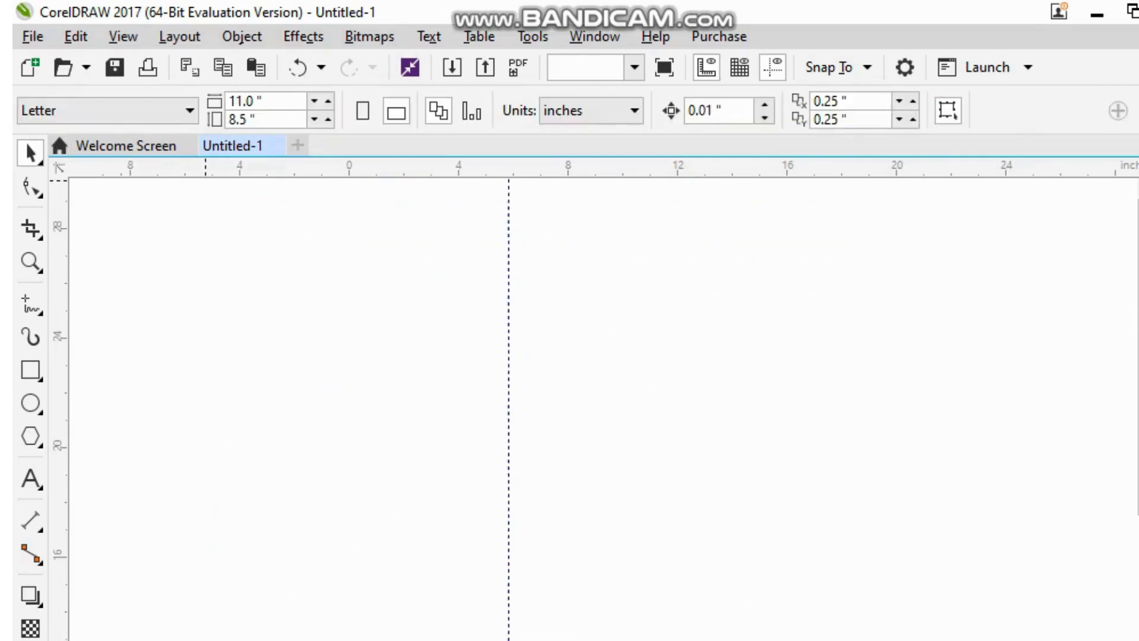
Step: Bring the page's left edge and the horizontal guideline back into view at 200% zoom
scroll(833, 403, "down", 4)
scroll(834, 404, "down", 3)
scroll(817, 408, "up", 9)
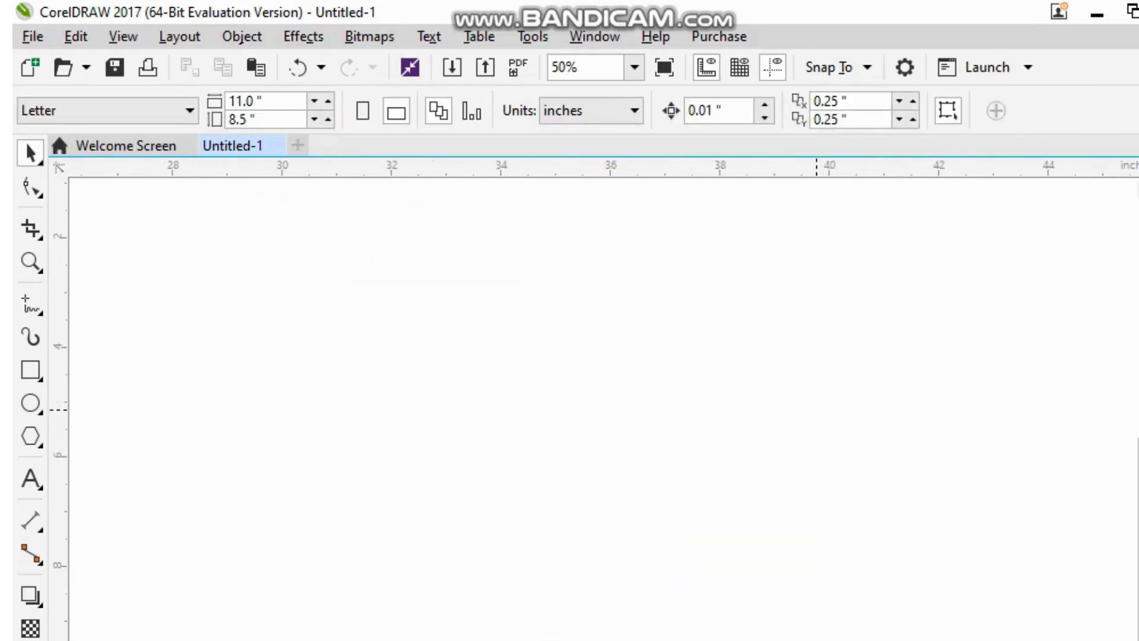
scroll(549, 545, "up", 4)
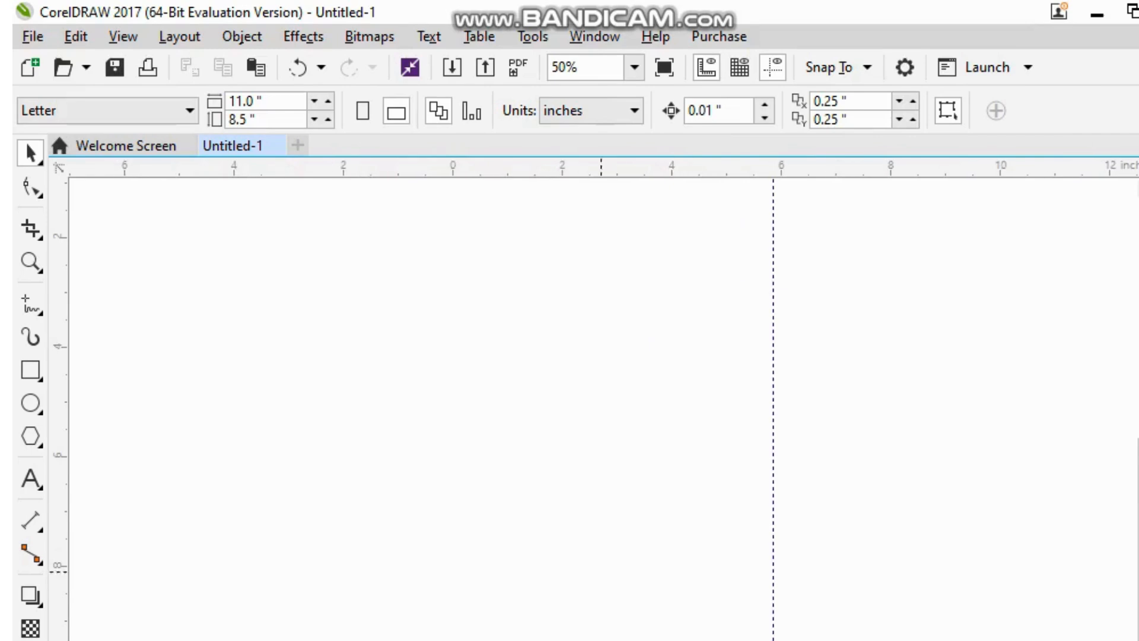
left_click_drag(1138, 640, 1138, 431)
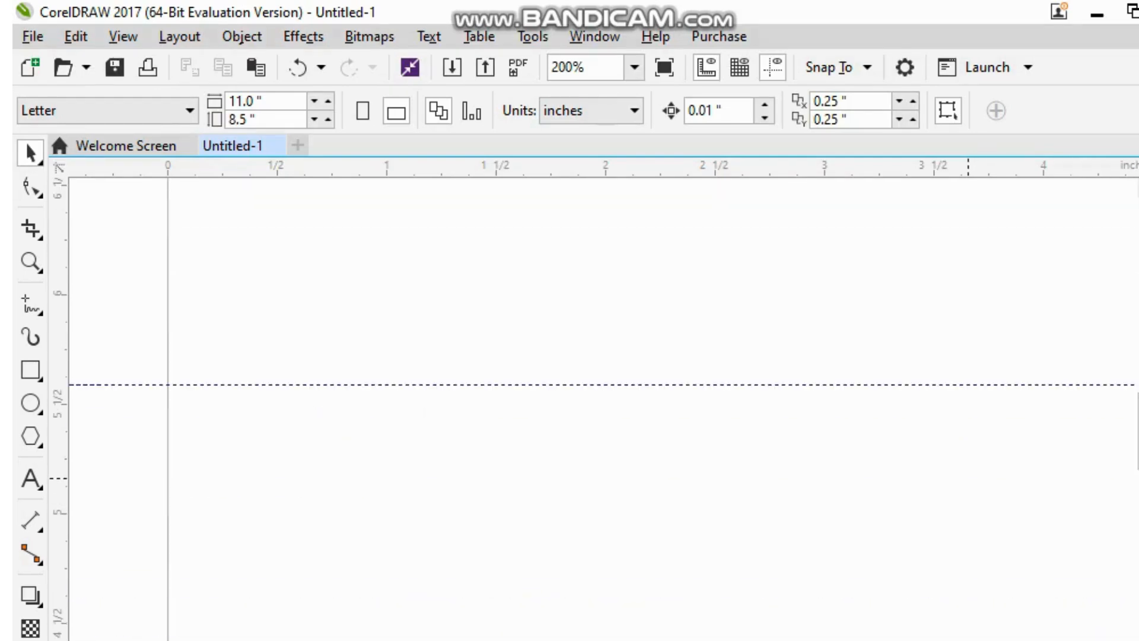